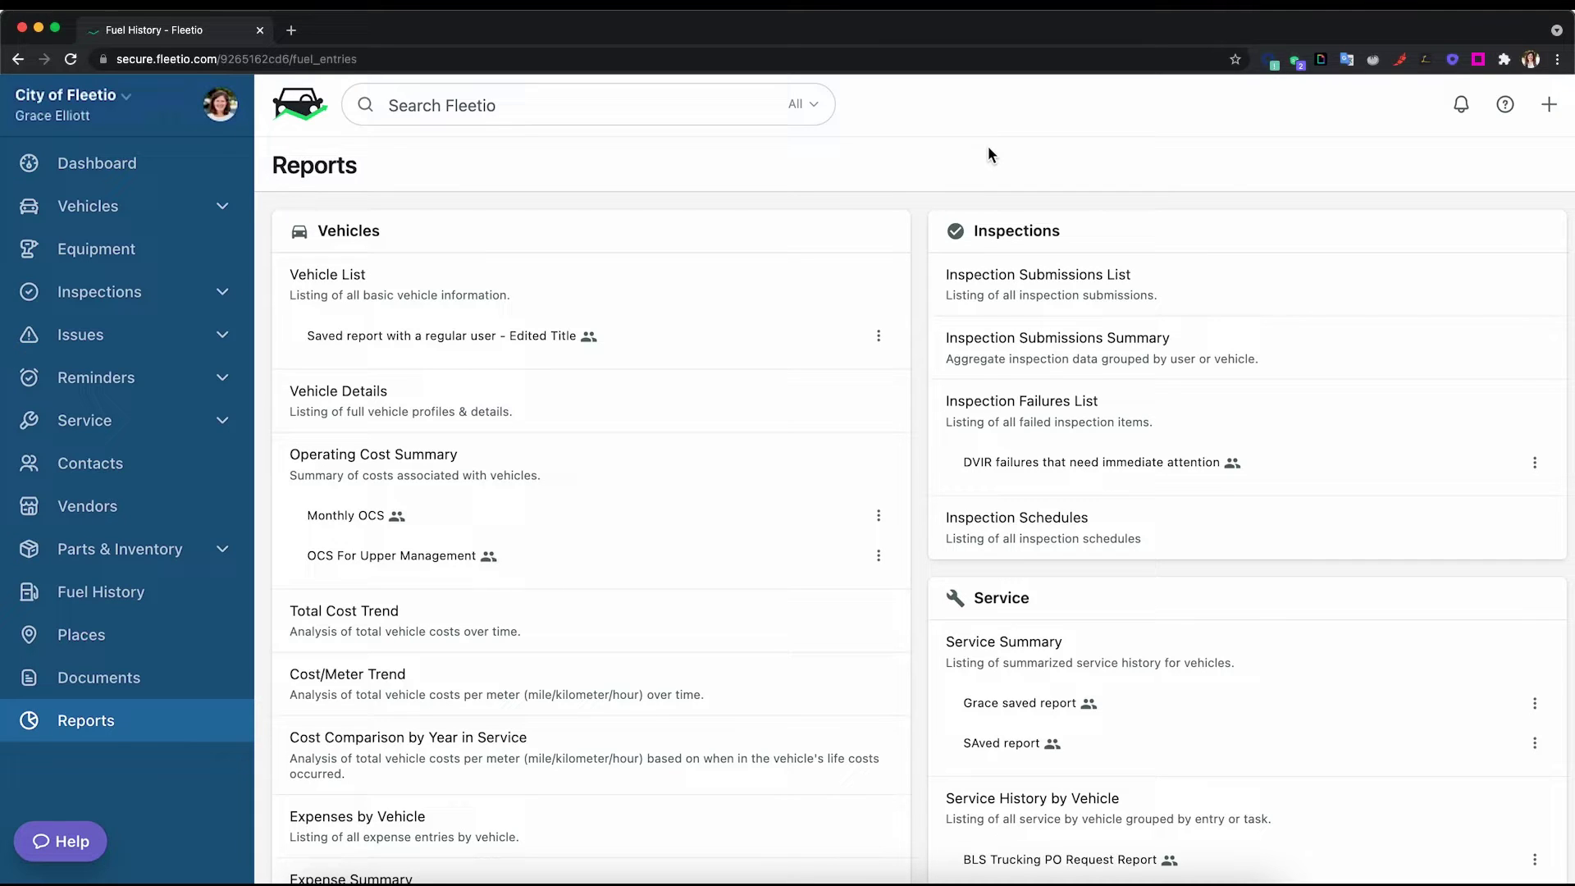
# Open the account's Integrations settings showing Comdata and FLEETCOR, and list integrations available to add.
pyautogui.click(181, 127)
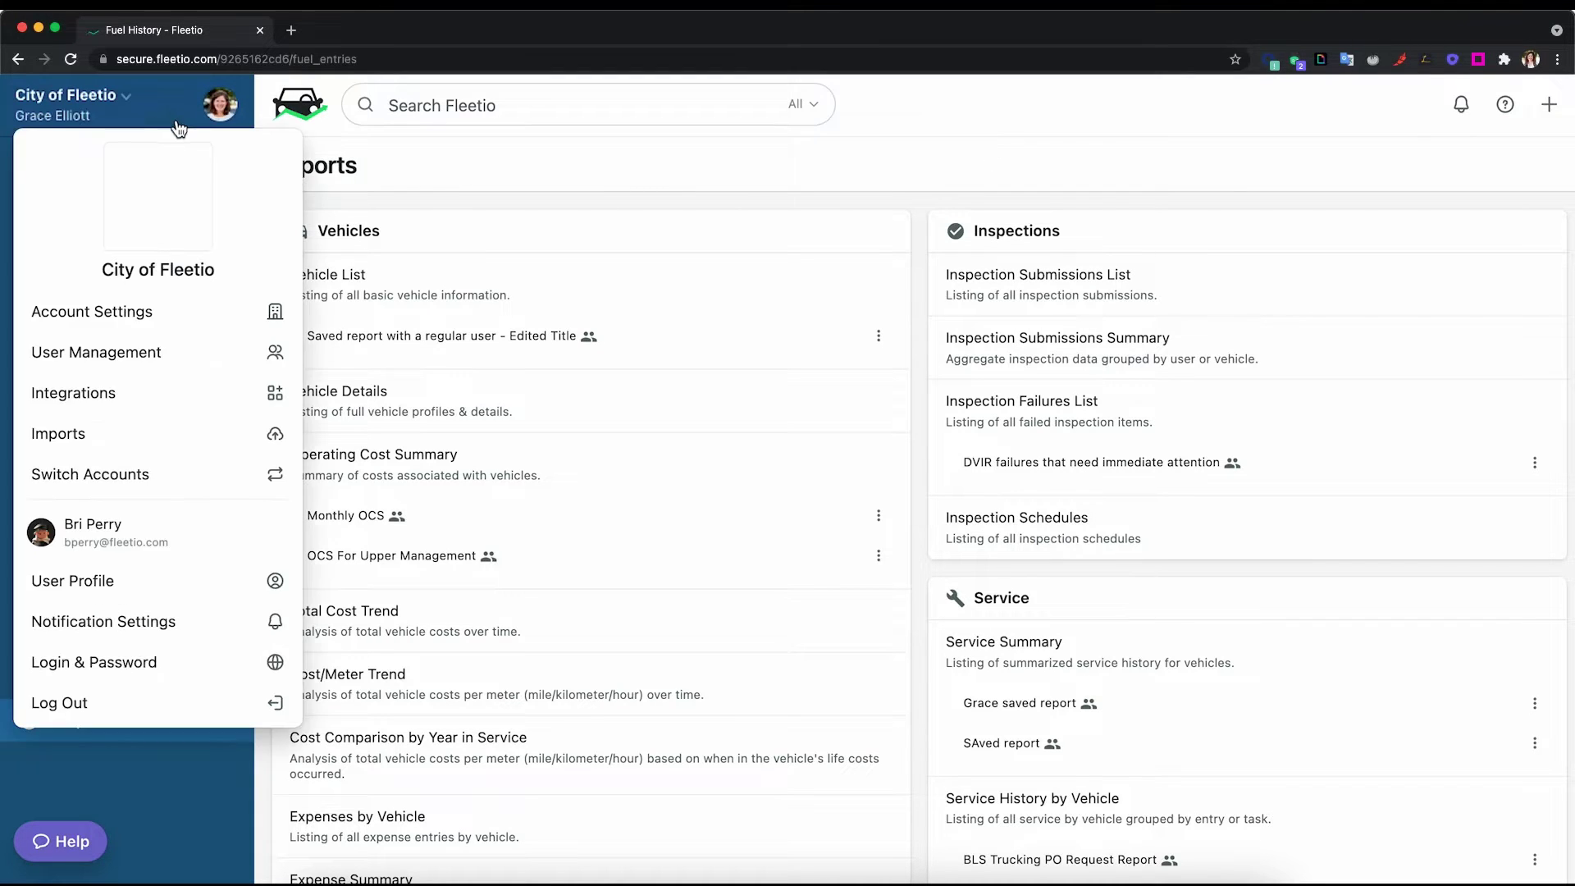
pyautogui.click(114, 358)
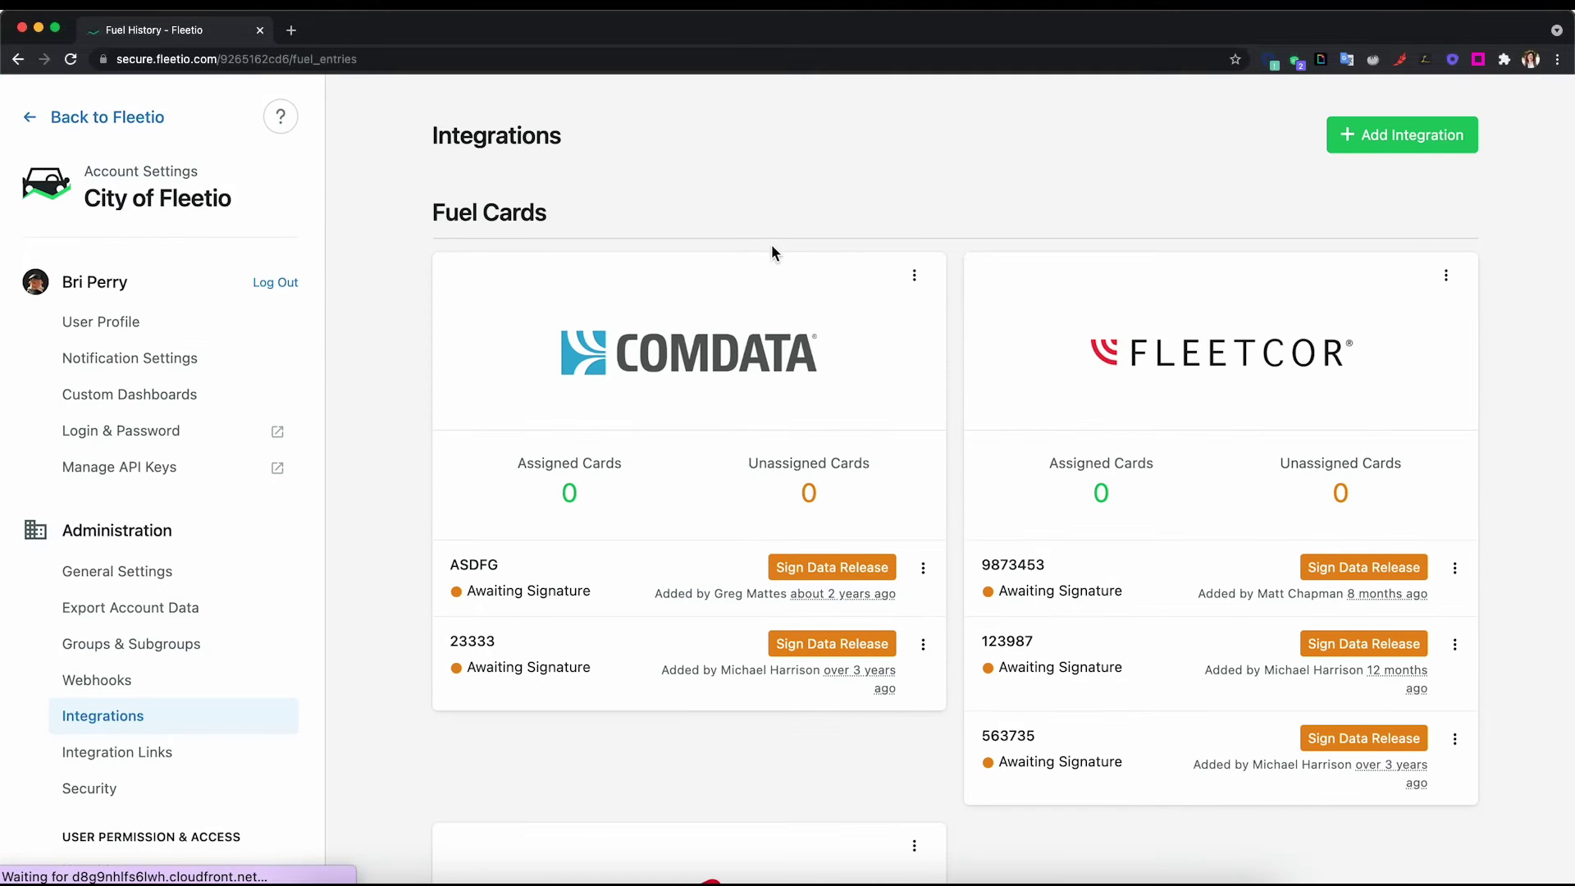
pyautogui.click(1392, 146)
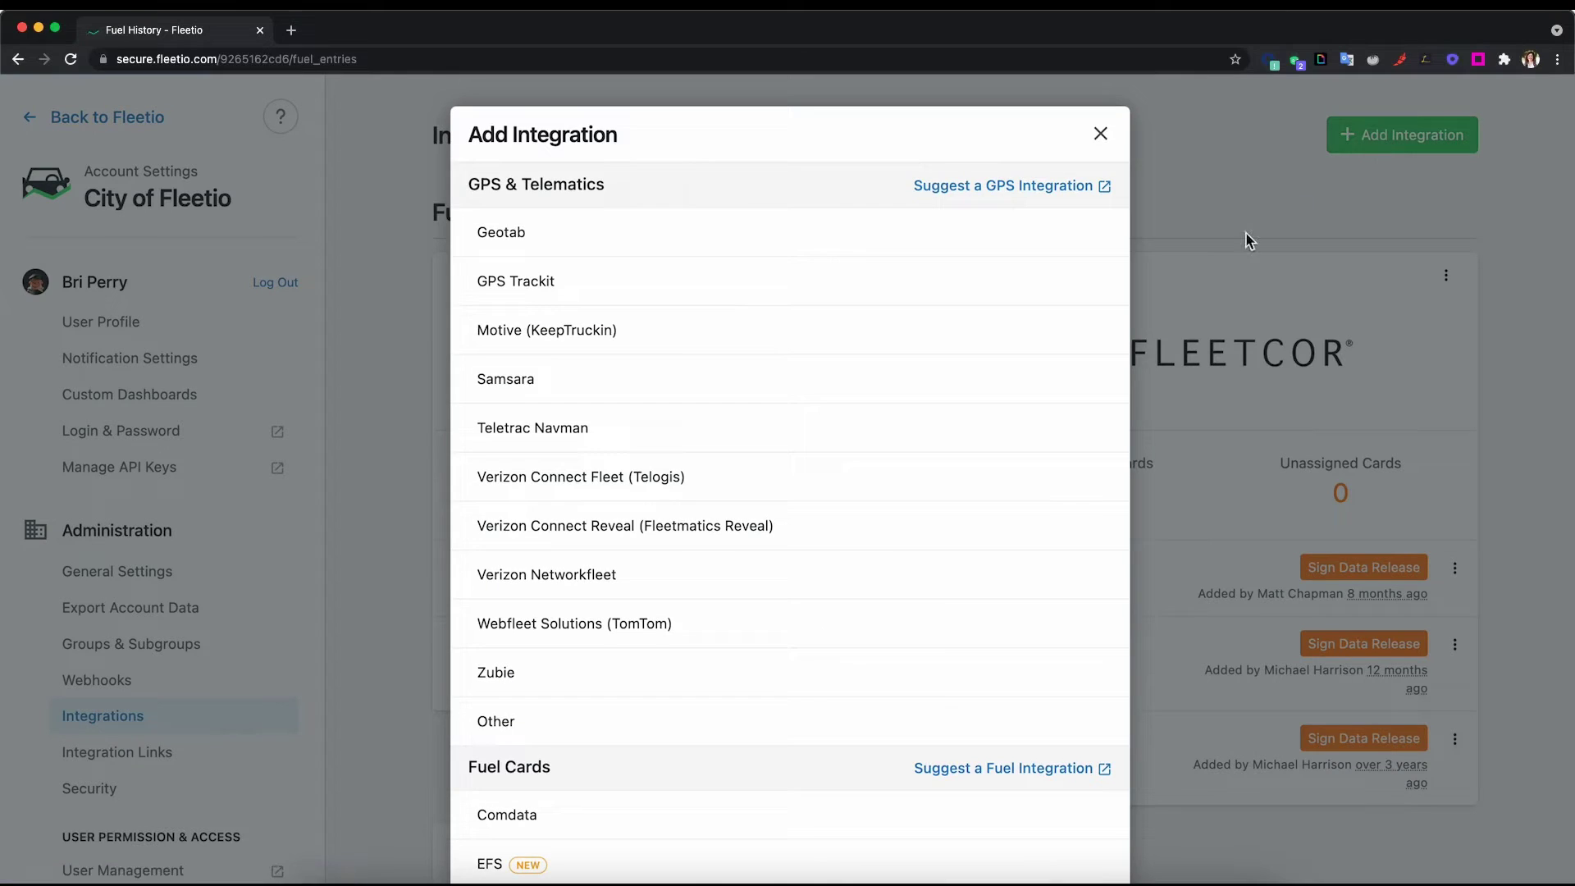
# Browse the available integrations, close the list, and return to My Dashboard.
pyautogui.scroll(-5, 935, 530)
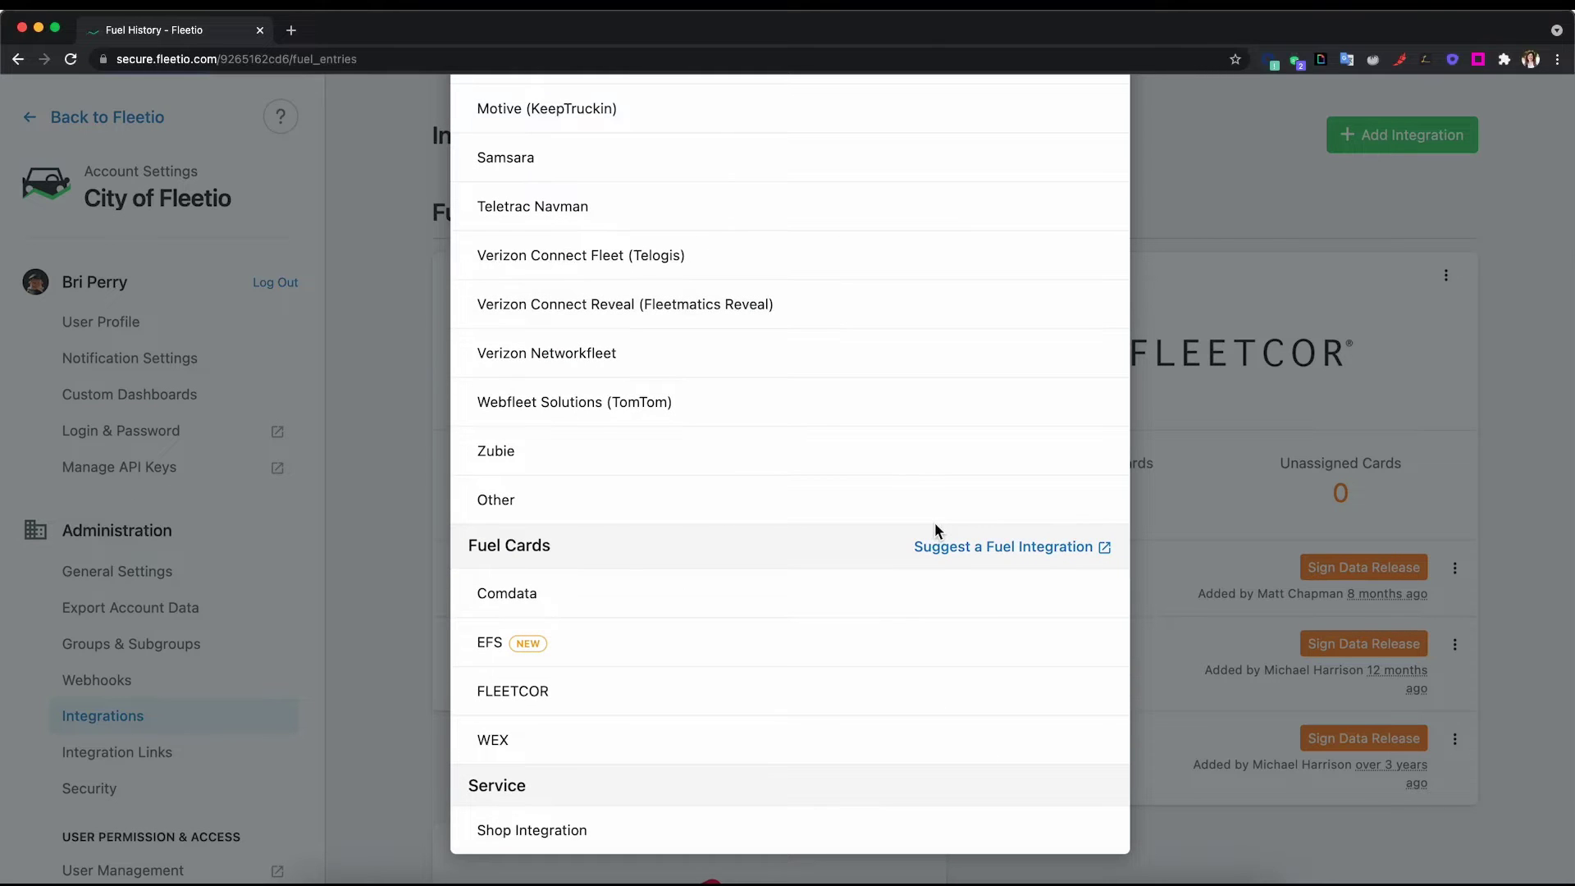
pyautogui.click(283, 172)
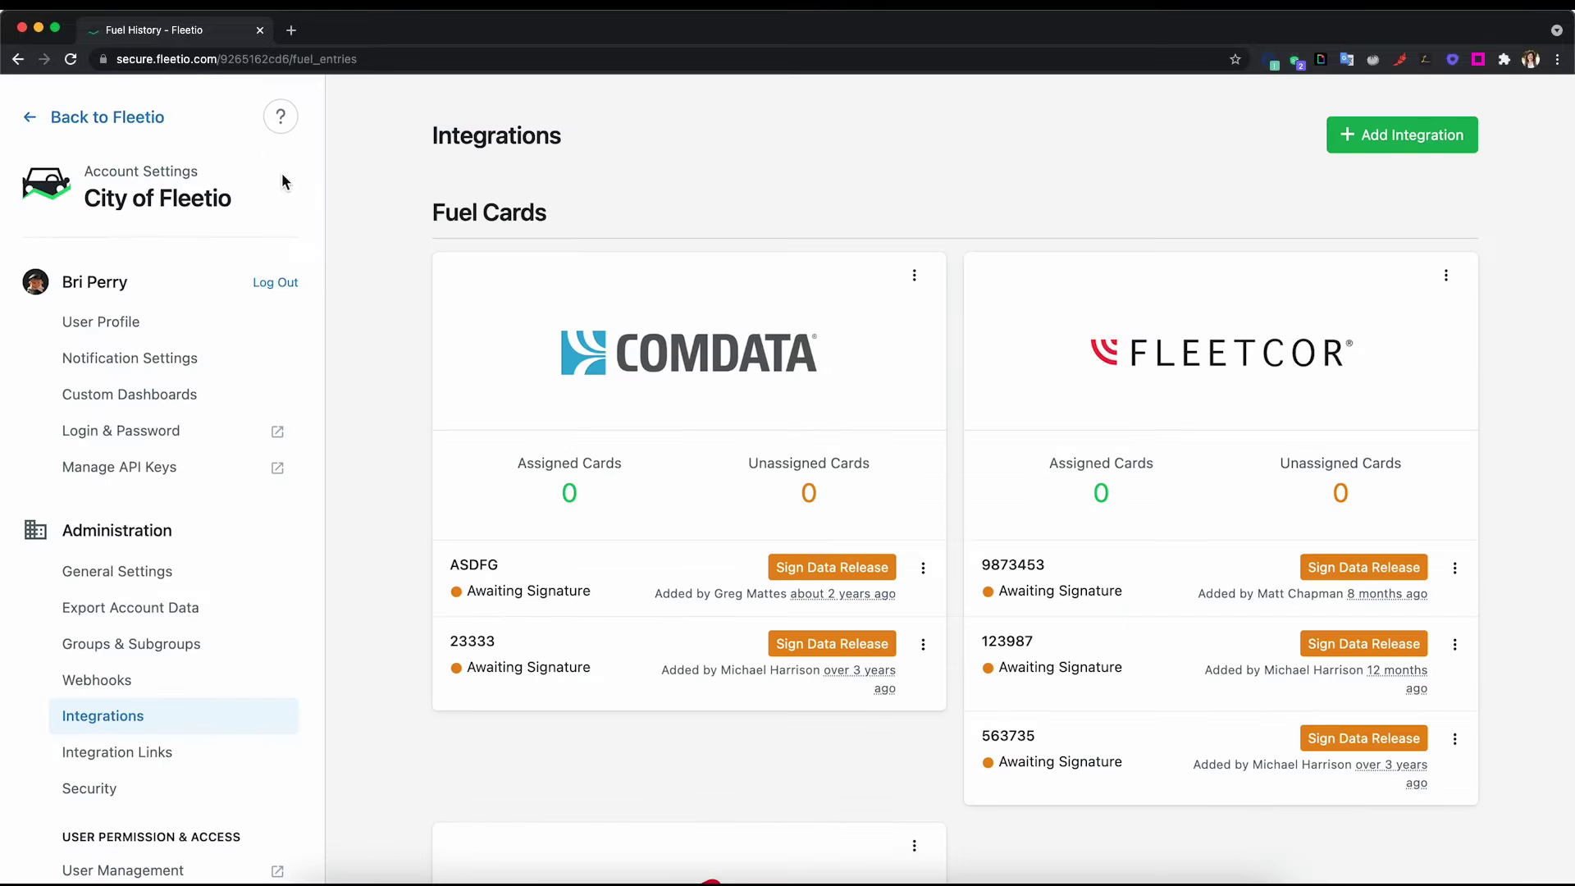
pyautogui.click(139, 119)
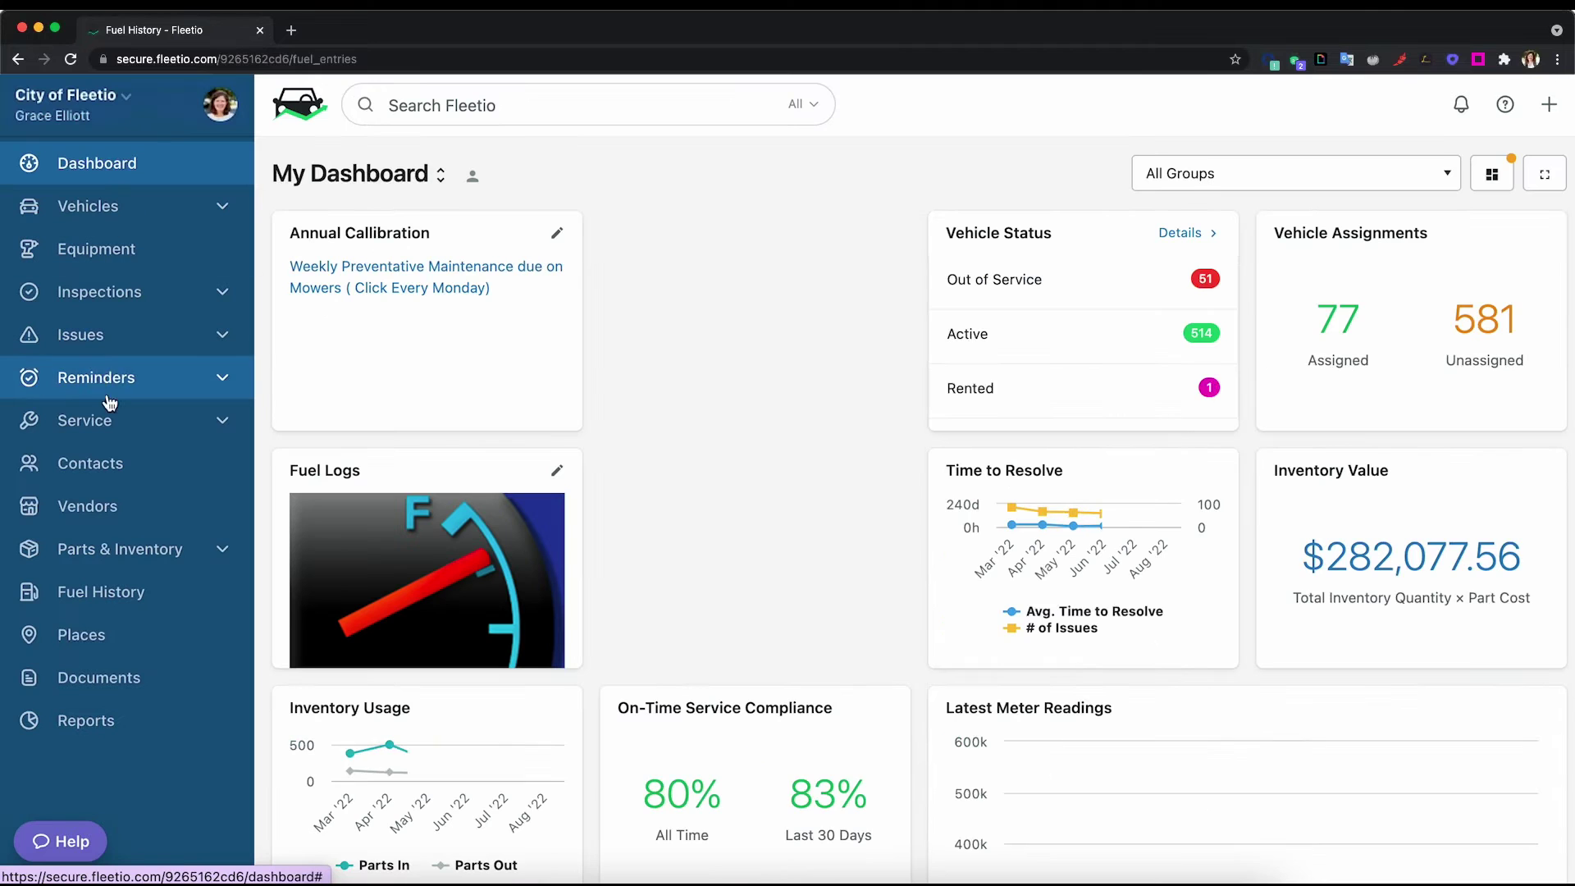
# Show Fuel History filtered to 07/09/2022–08/08/2022 and start a second filter, browsing its fields.
pyautogui.click(123, 590)
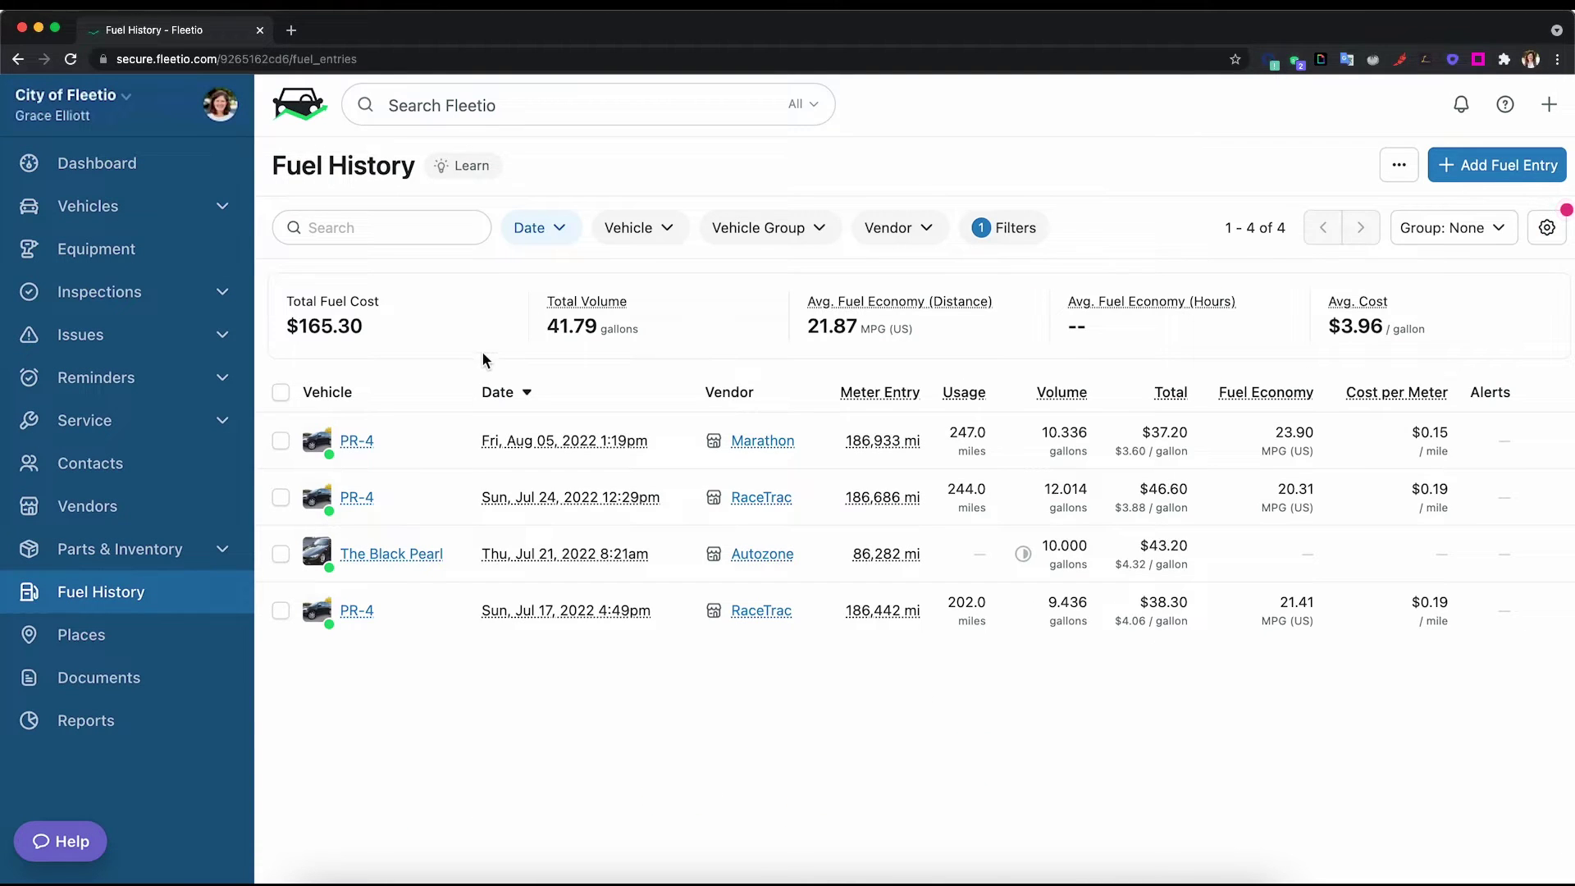
pyautogui.click(1013, 234)
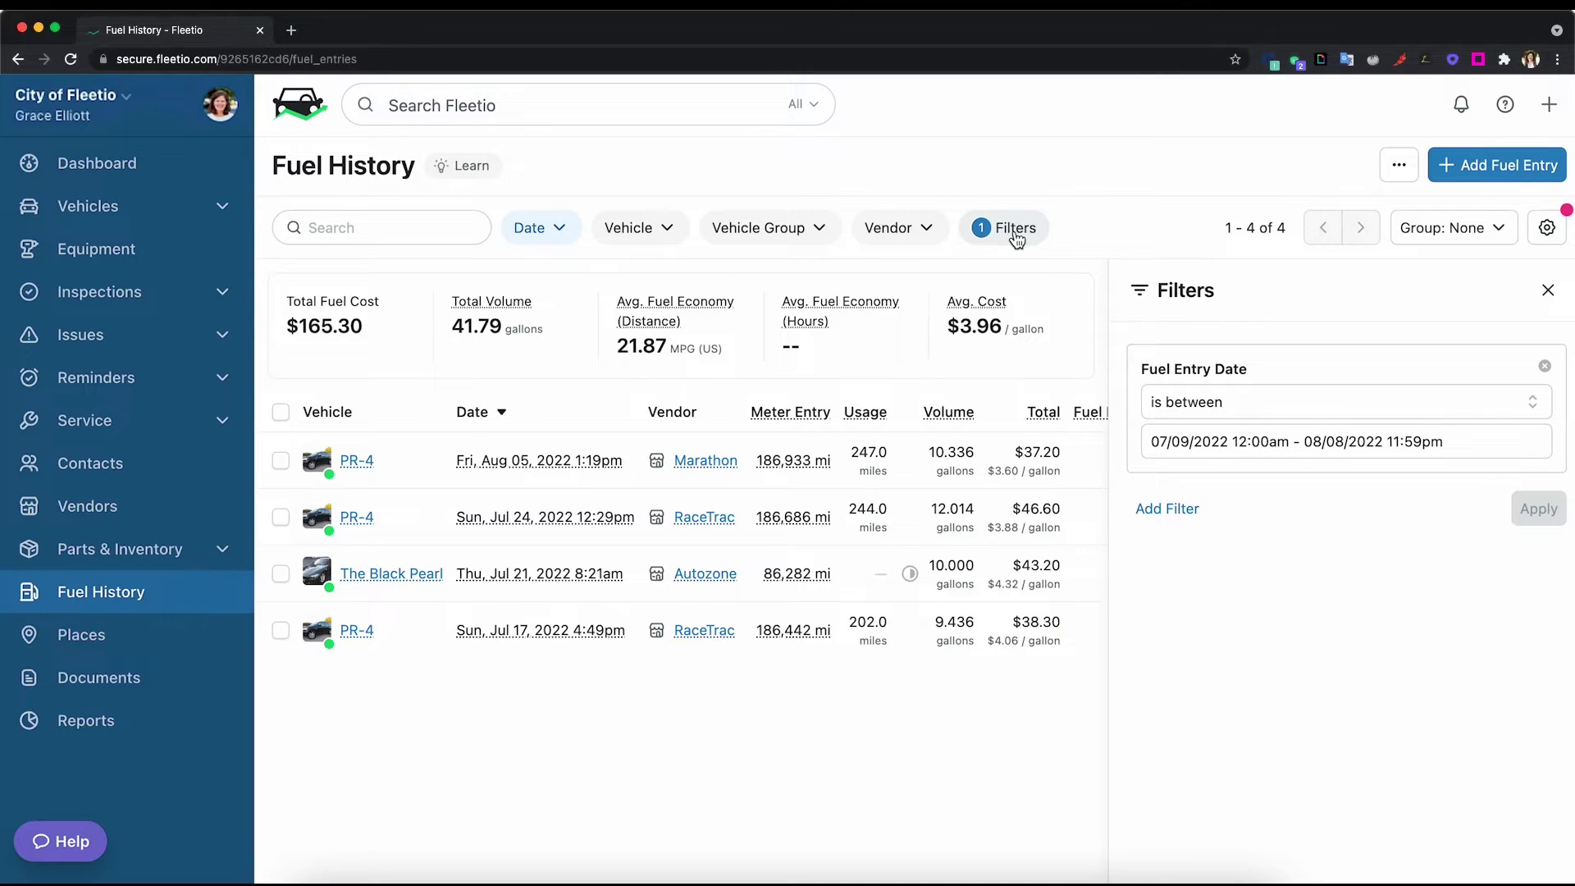
pyautogui.click(1173, 509)
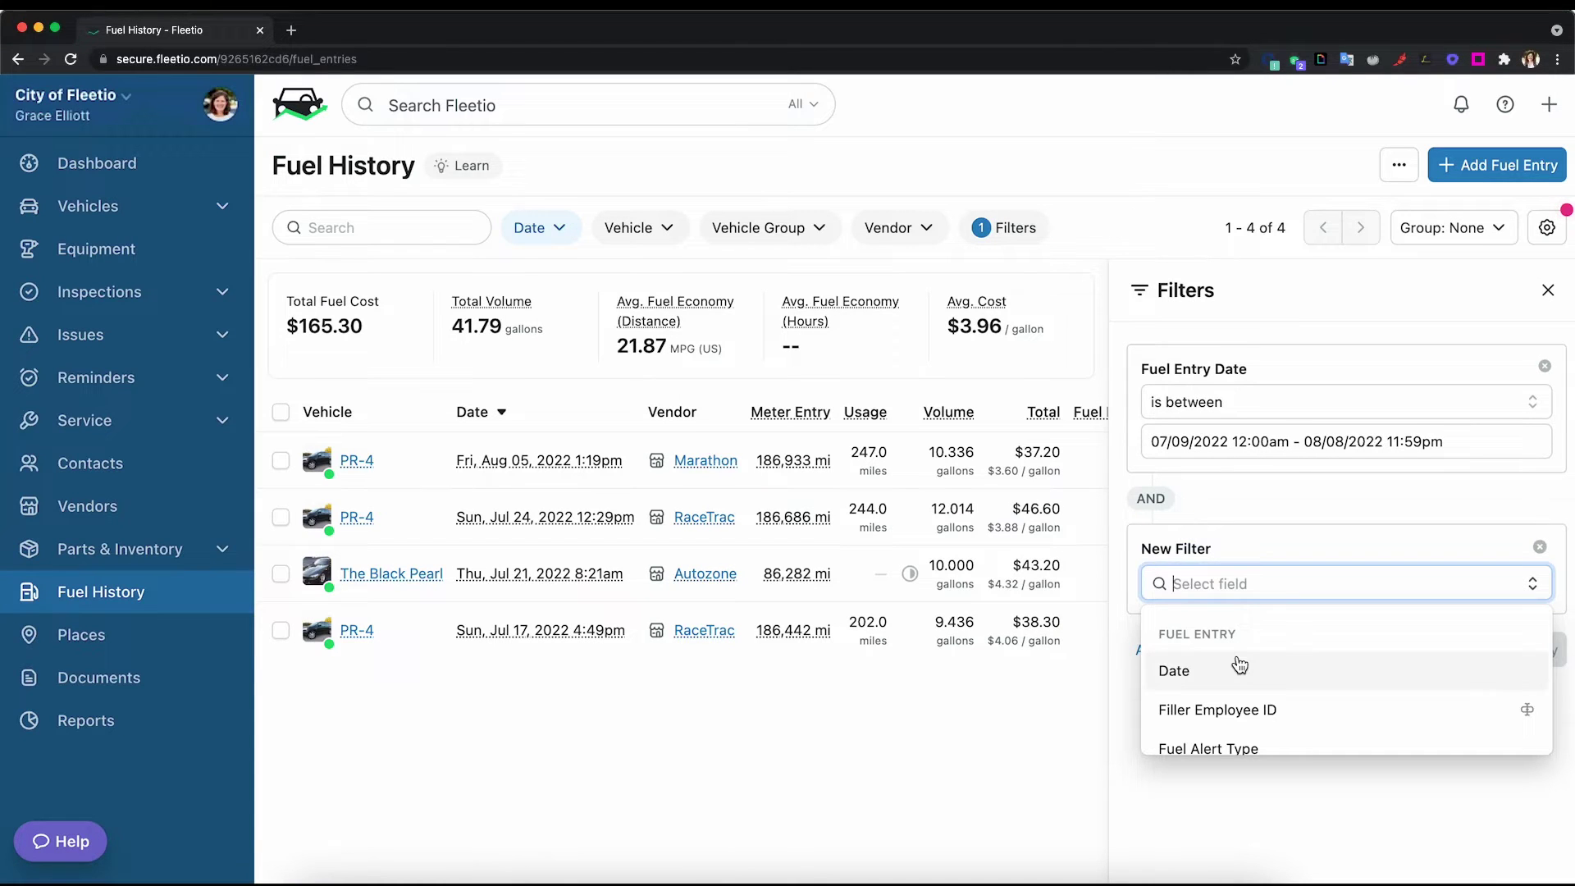
pyautogui.scroll(-1, 1239, 664)
pyautogui.scroll(-5, 1239, 665)
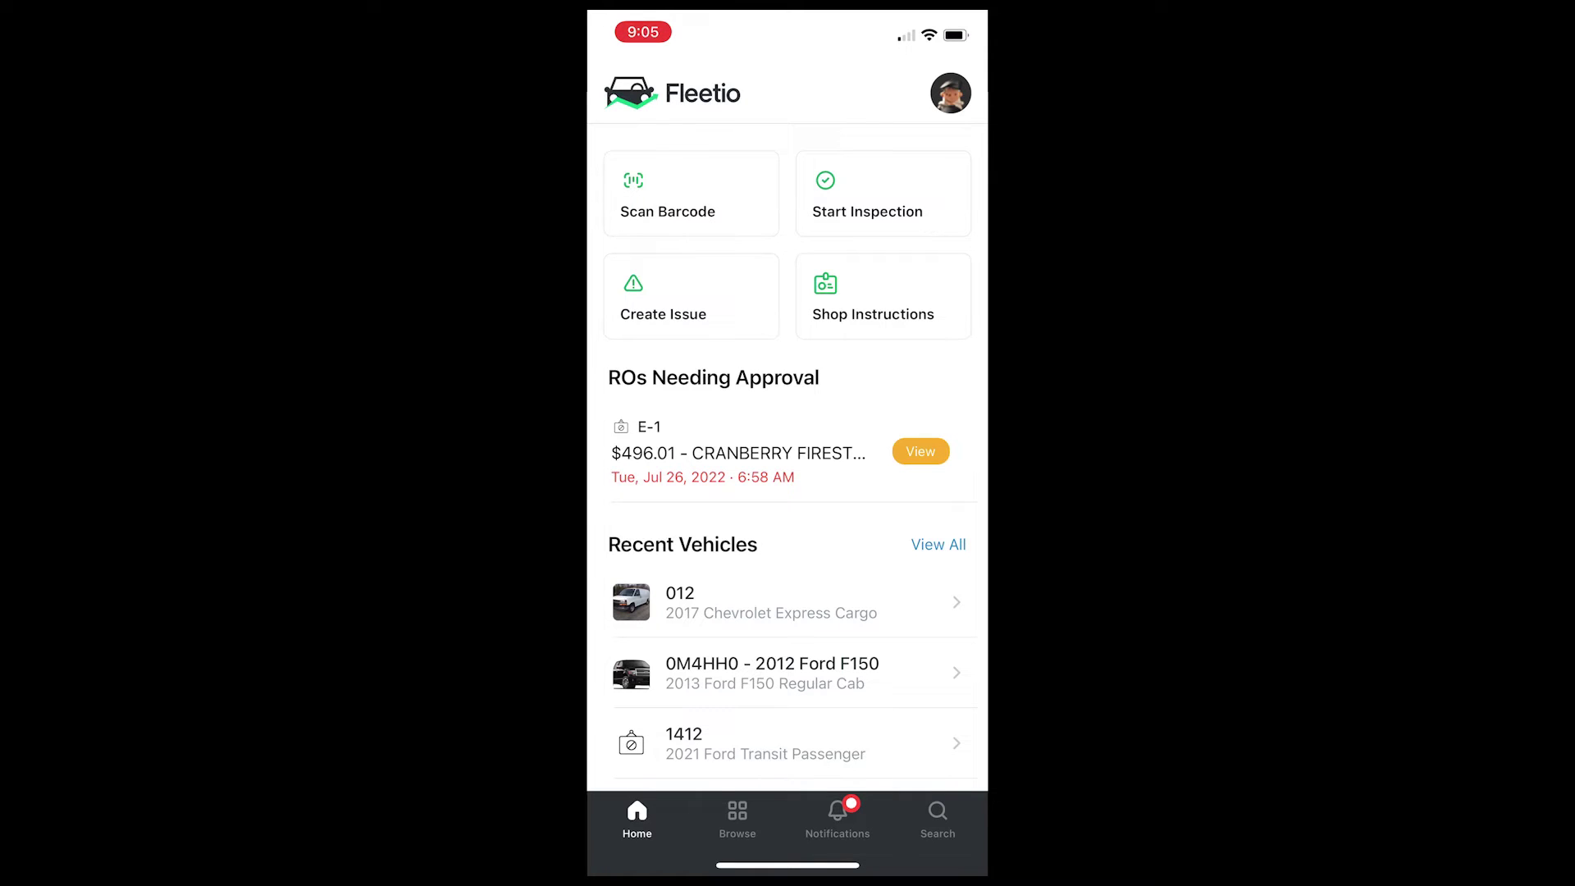
# Open vehicle 012 from Recent Vehicles and start a new Fuel Entry from Quick Add.
pyautogui.click(771, 603)
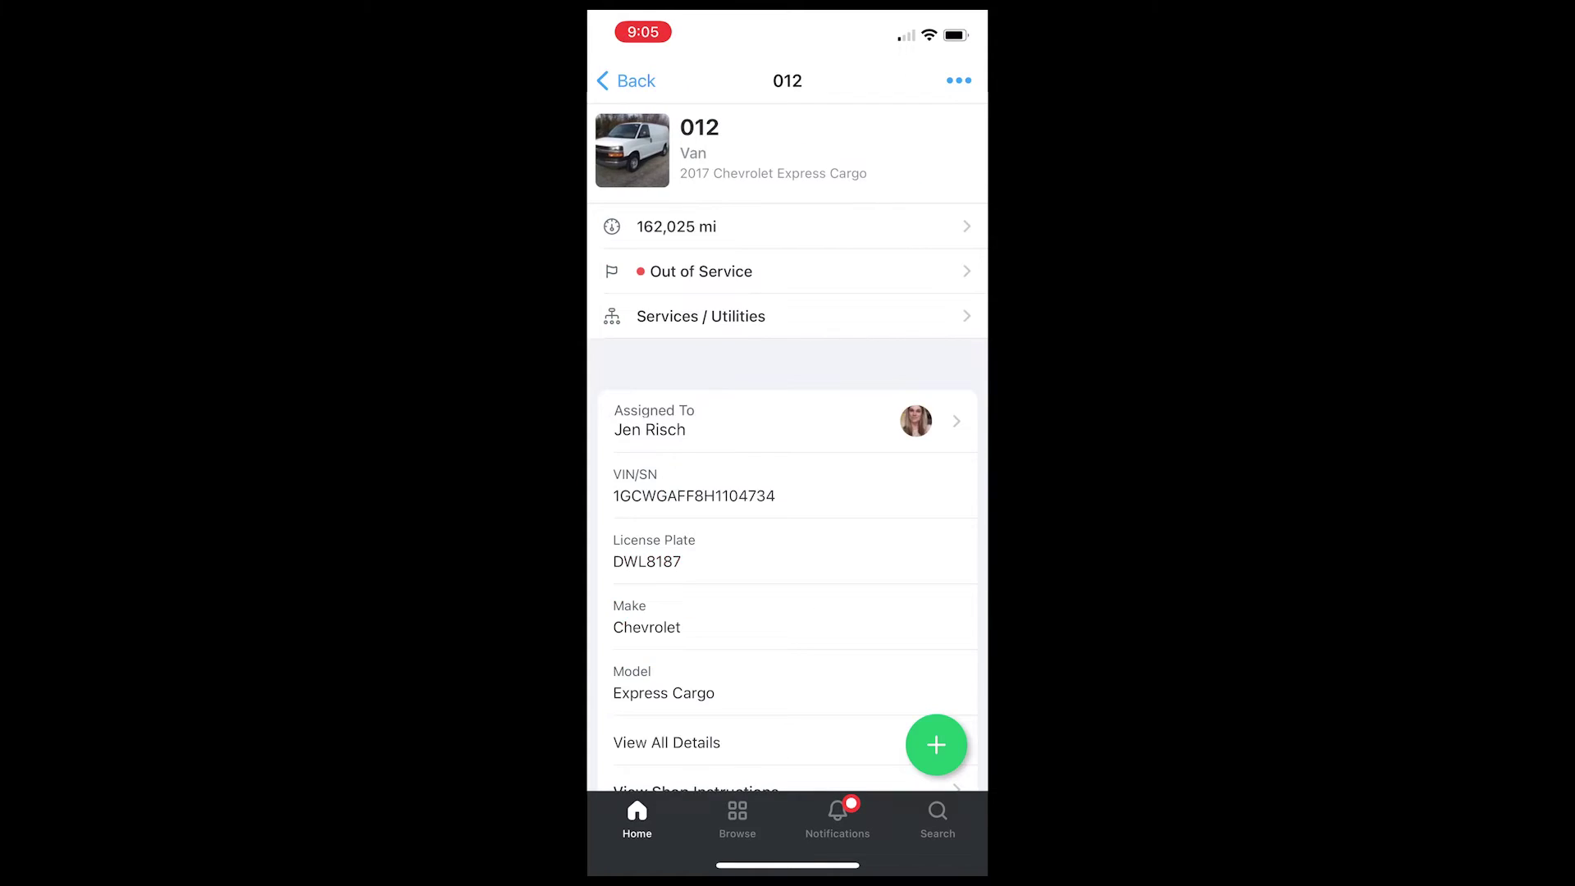
pyautogui.click(936, 745)
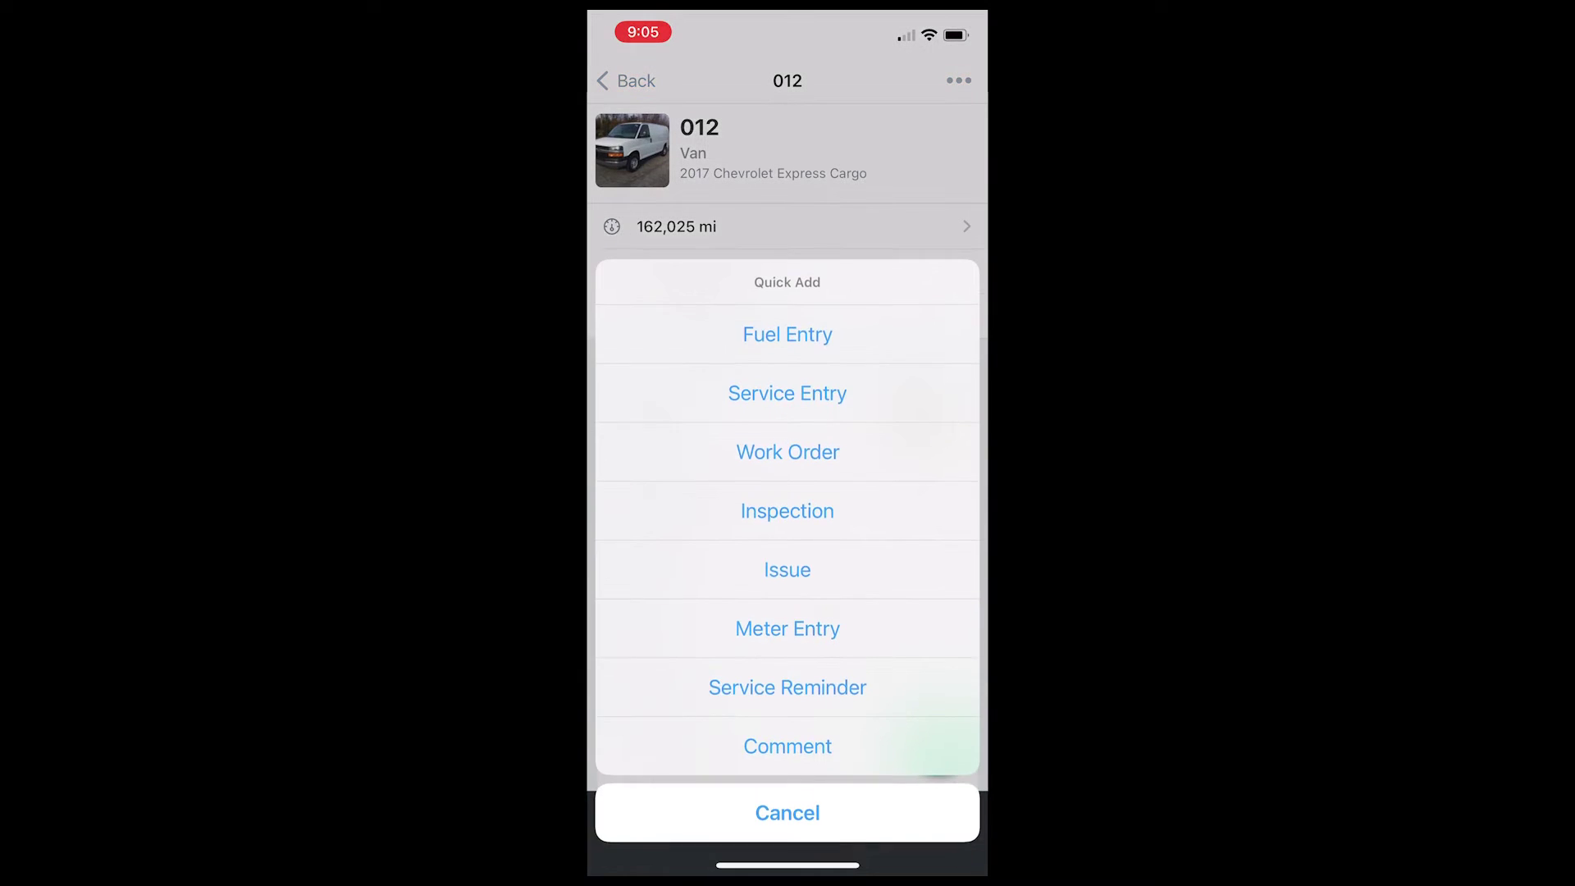
pyautogui.click(787, 812)
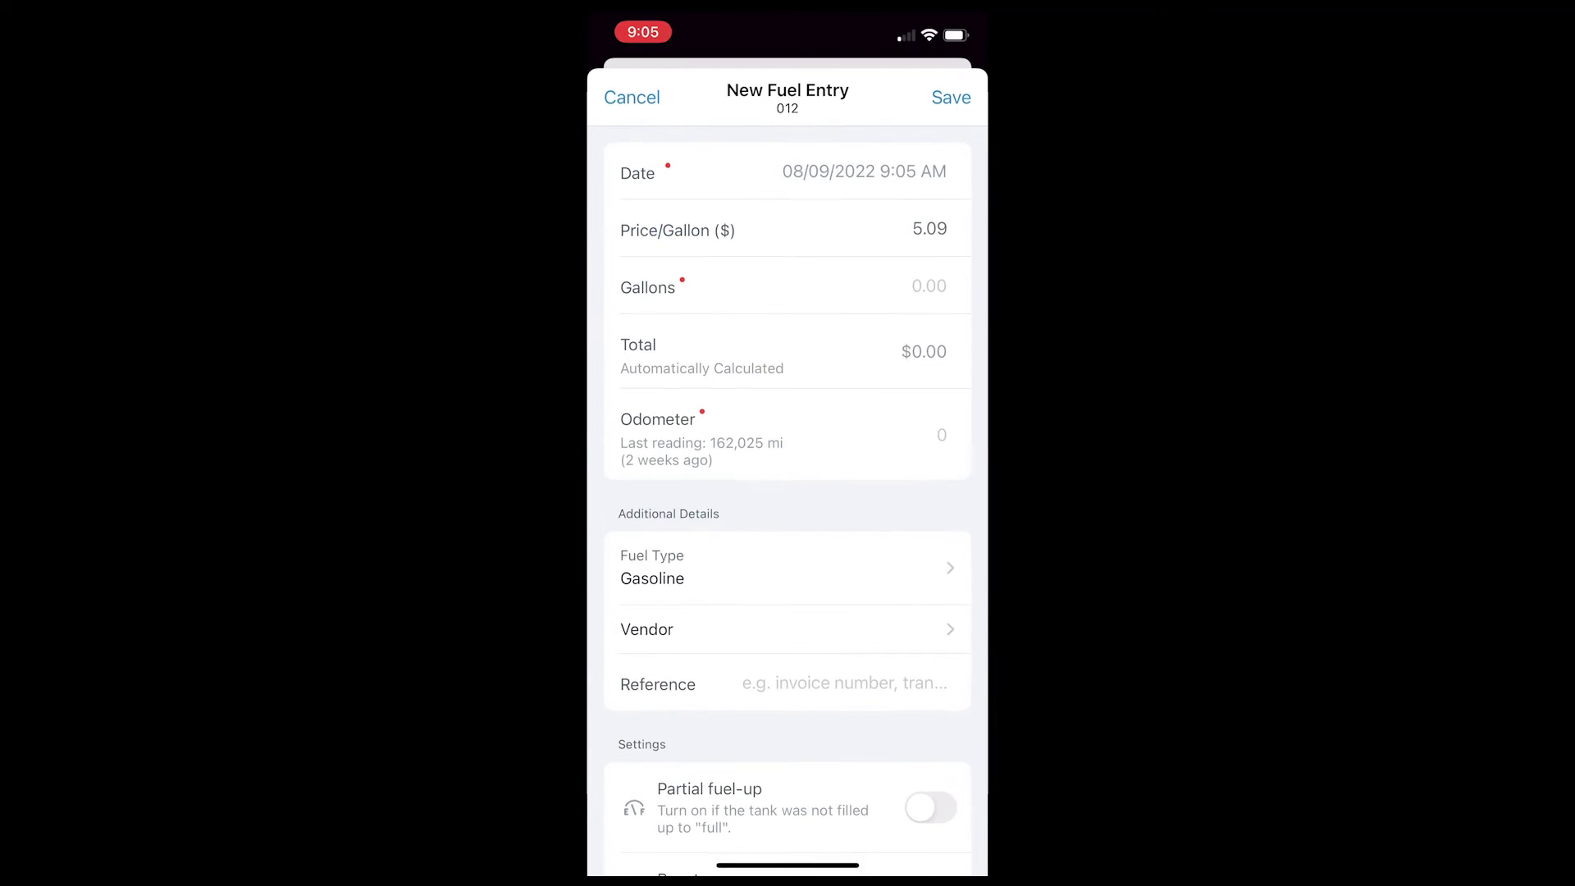
# Enter 15 gallons at $5.09 and an odometer reading of 162,300 for van 012.
pyautogui.click(898, 229)
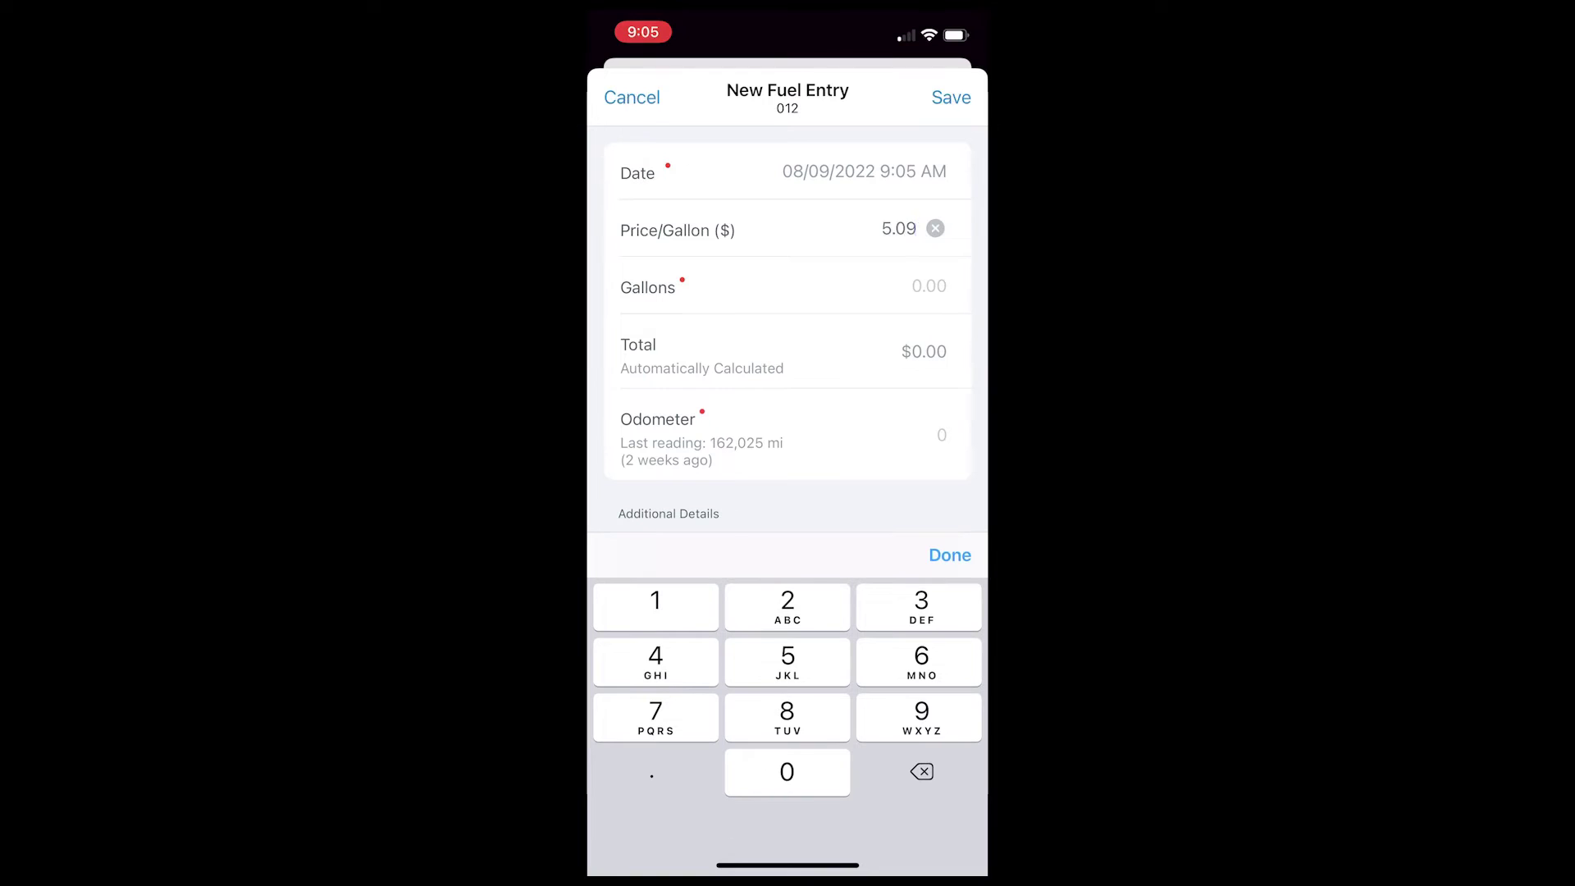
pyautogui.click(898, 285)
pyautogui.write('15')
pyautogui.click(939, 435)
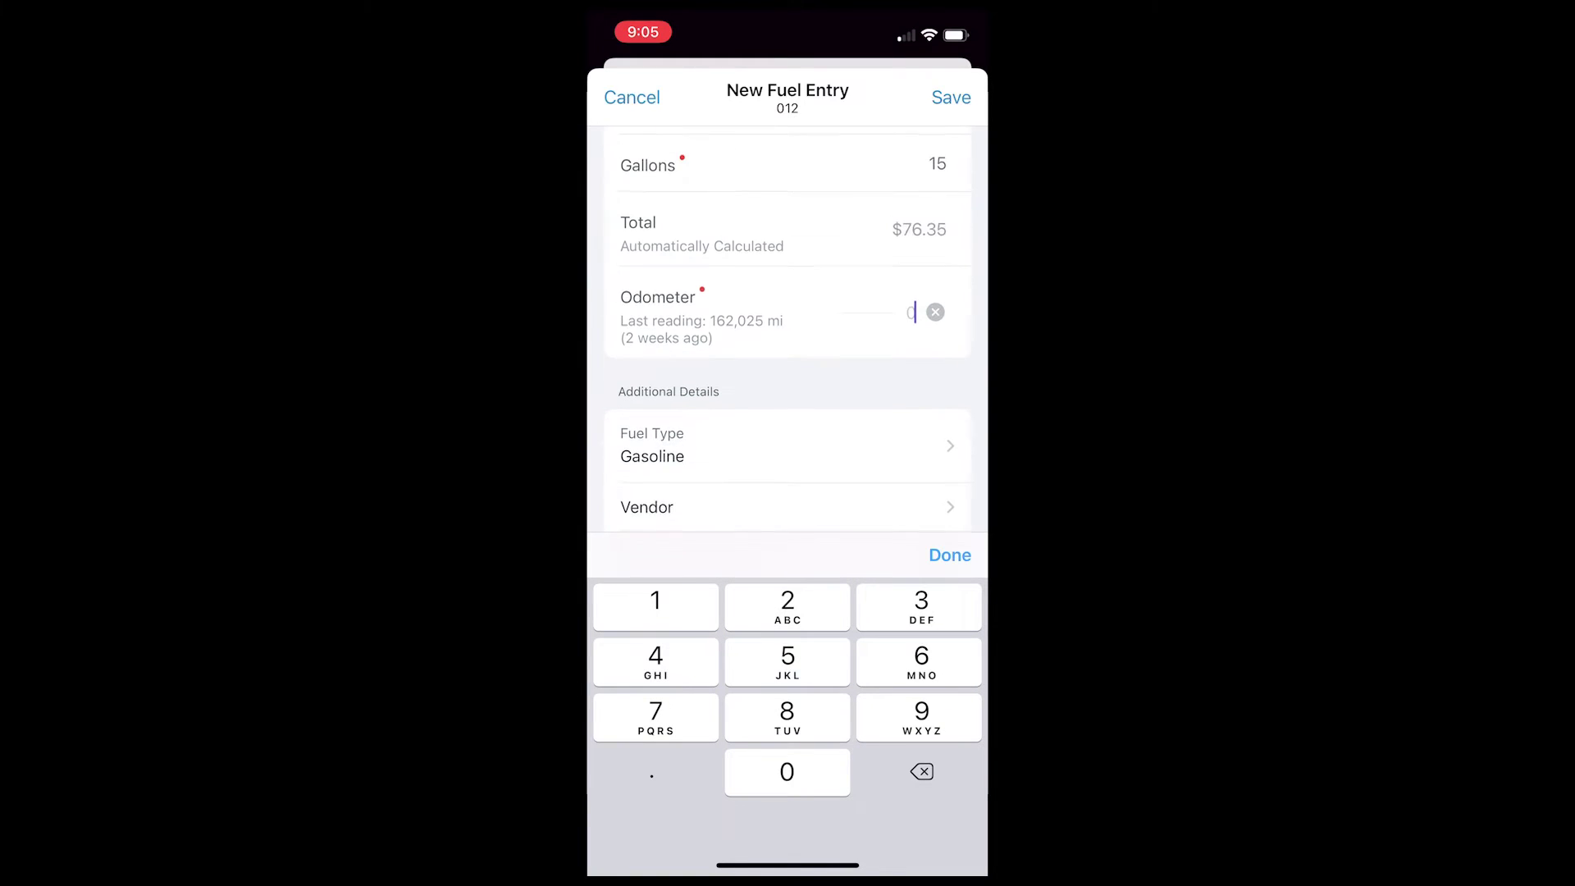
pyautogui.write('162,300')
# Review the rest of the fuel entry form and save it.
pyautogui.scroll(-3, 786, 328)
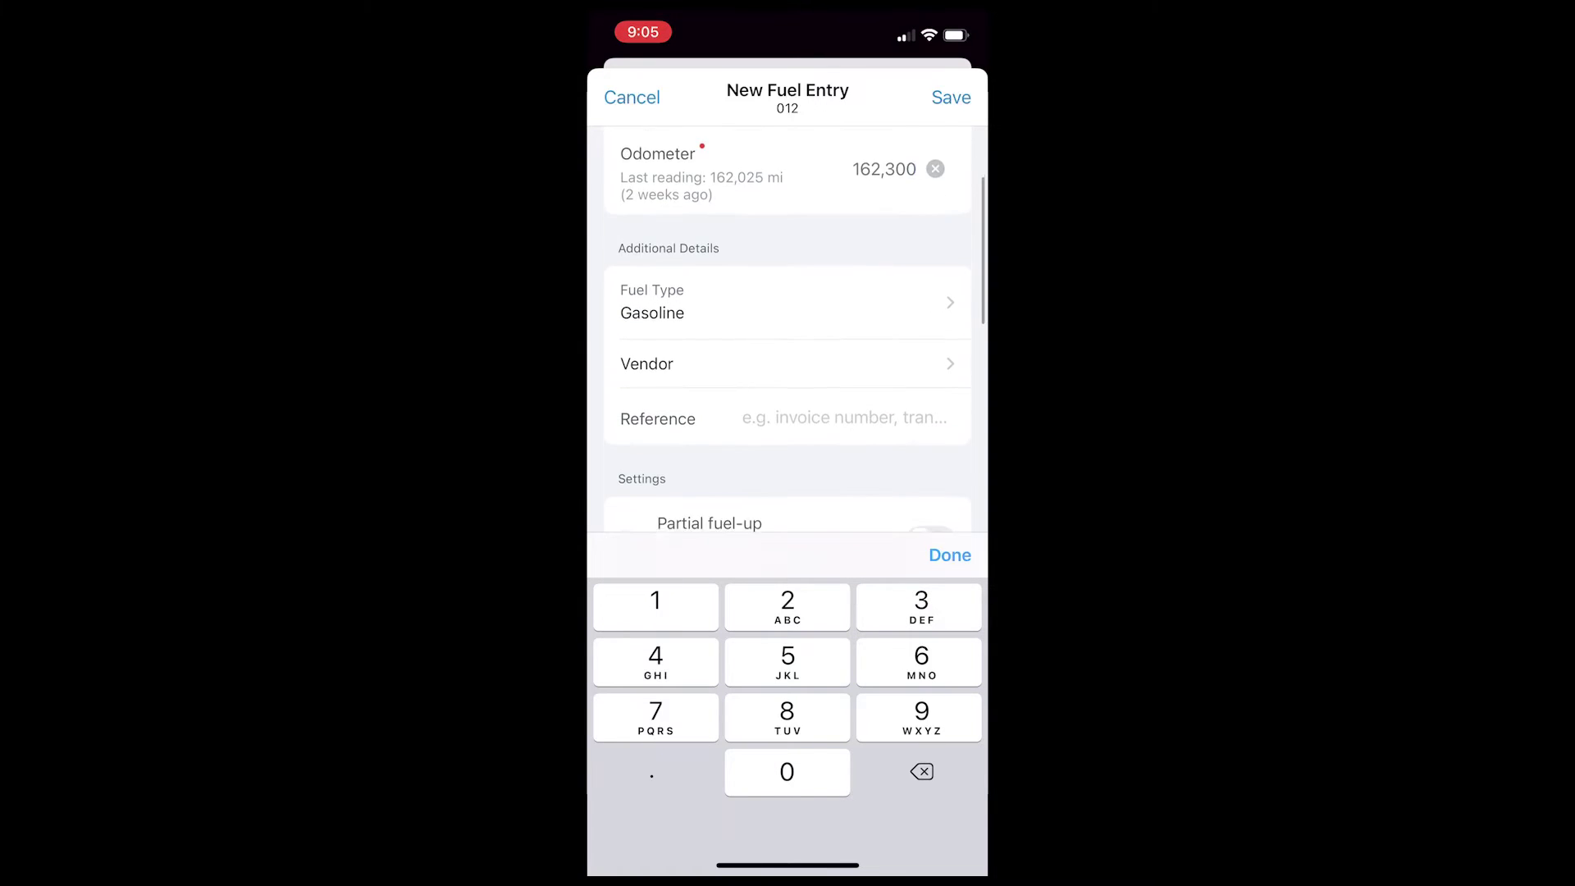
pyautogui.scroll(-2, 786, 328)
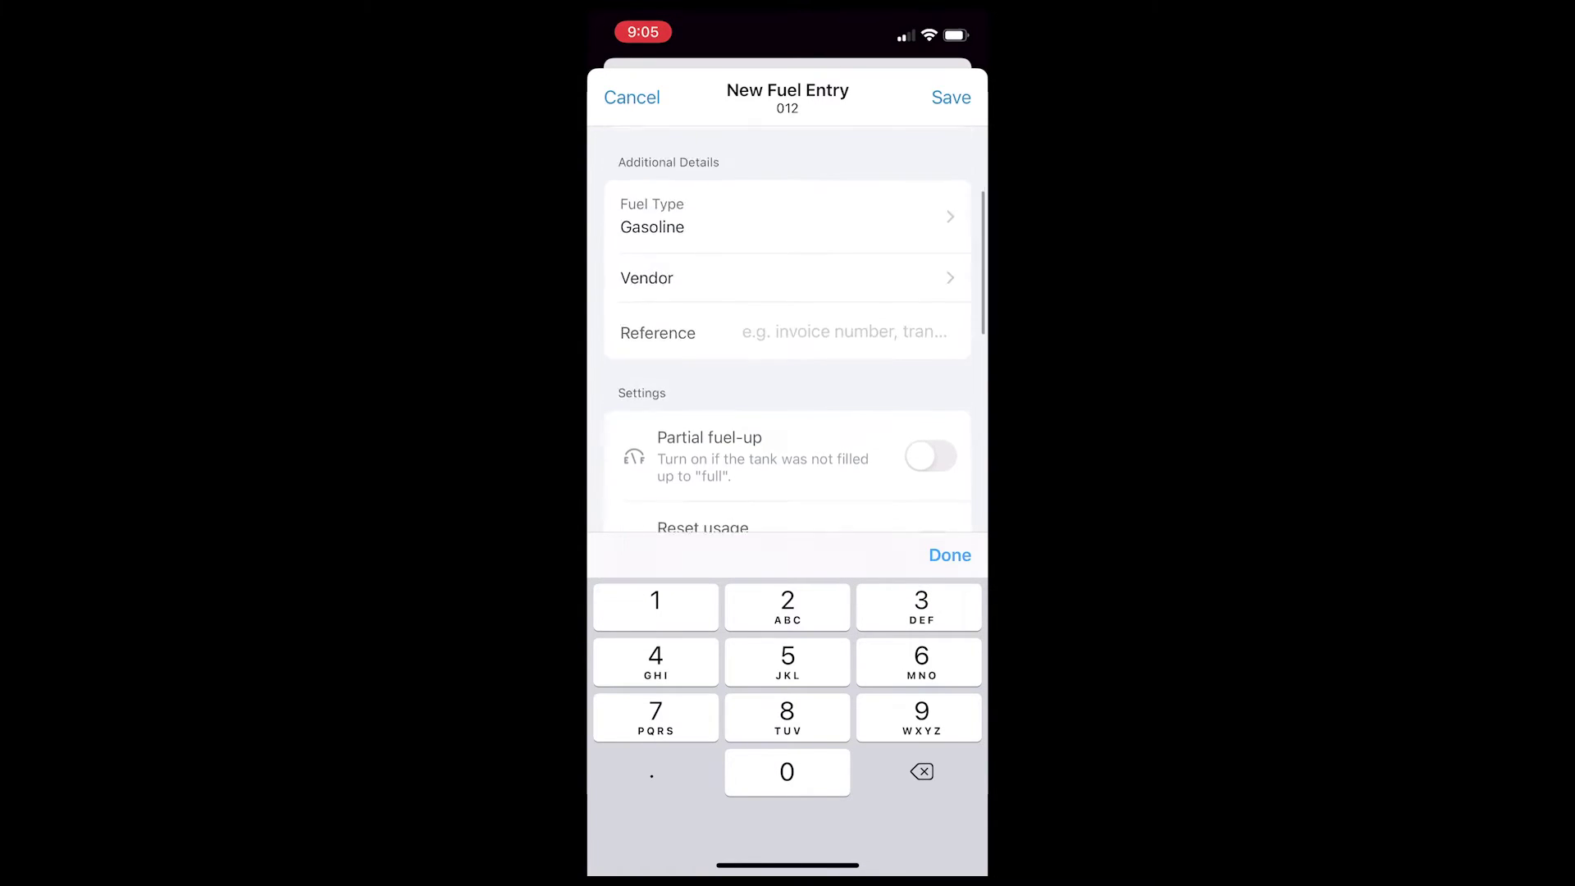
pyautogui.scroll(-1, 785, 328)
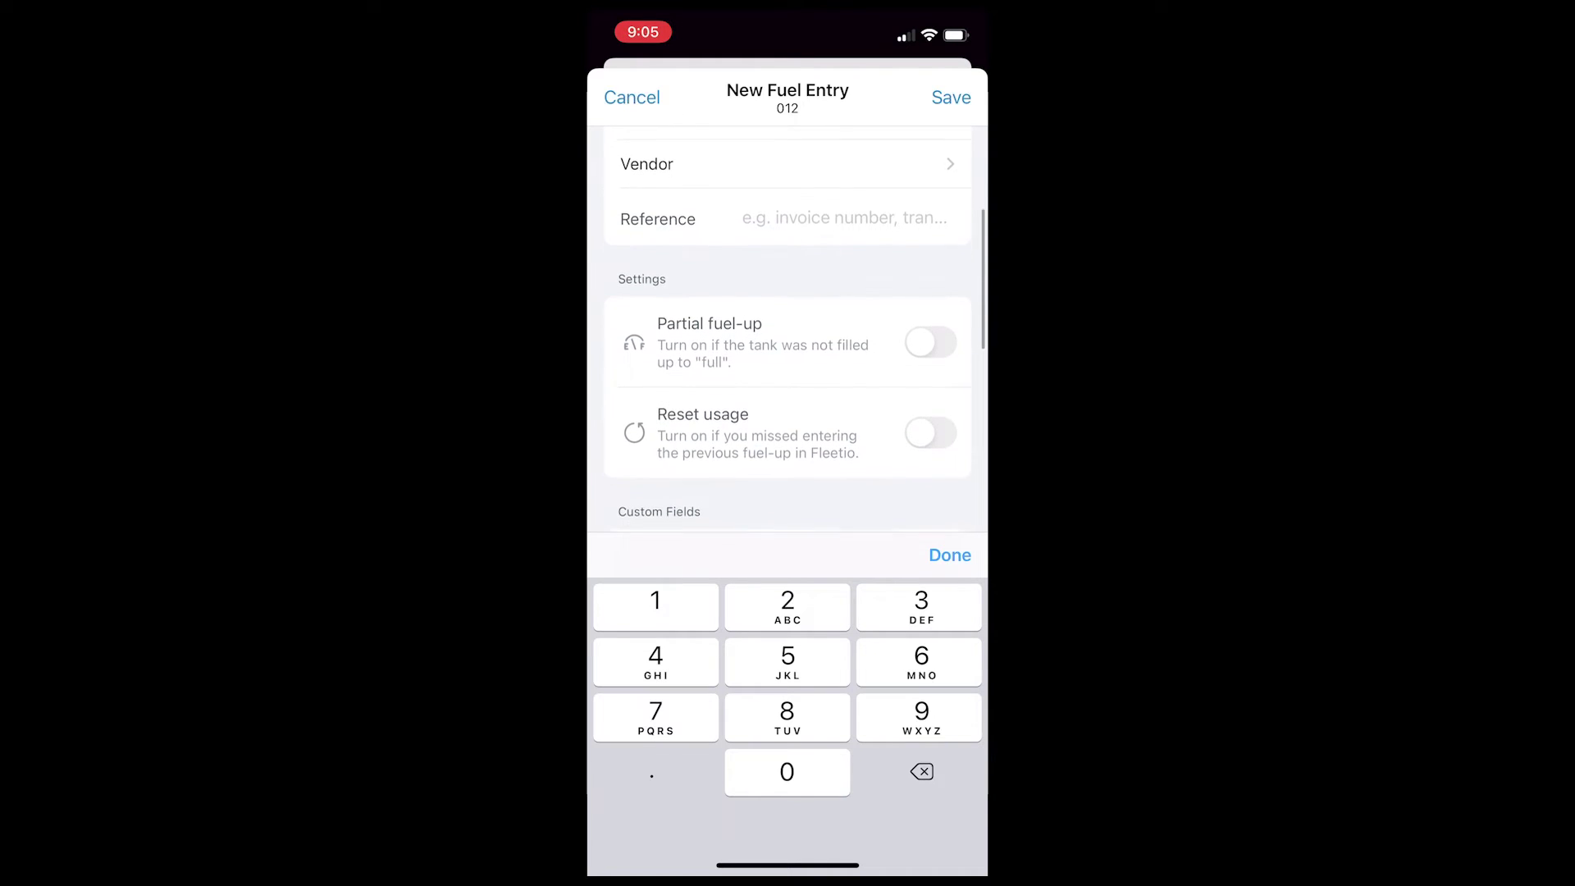
pyautogui.scroll(-1, 786, 329)
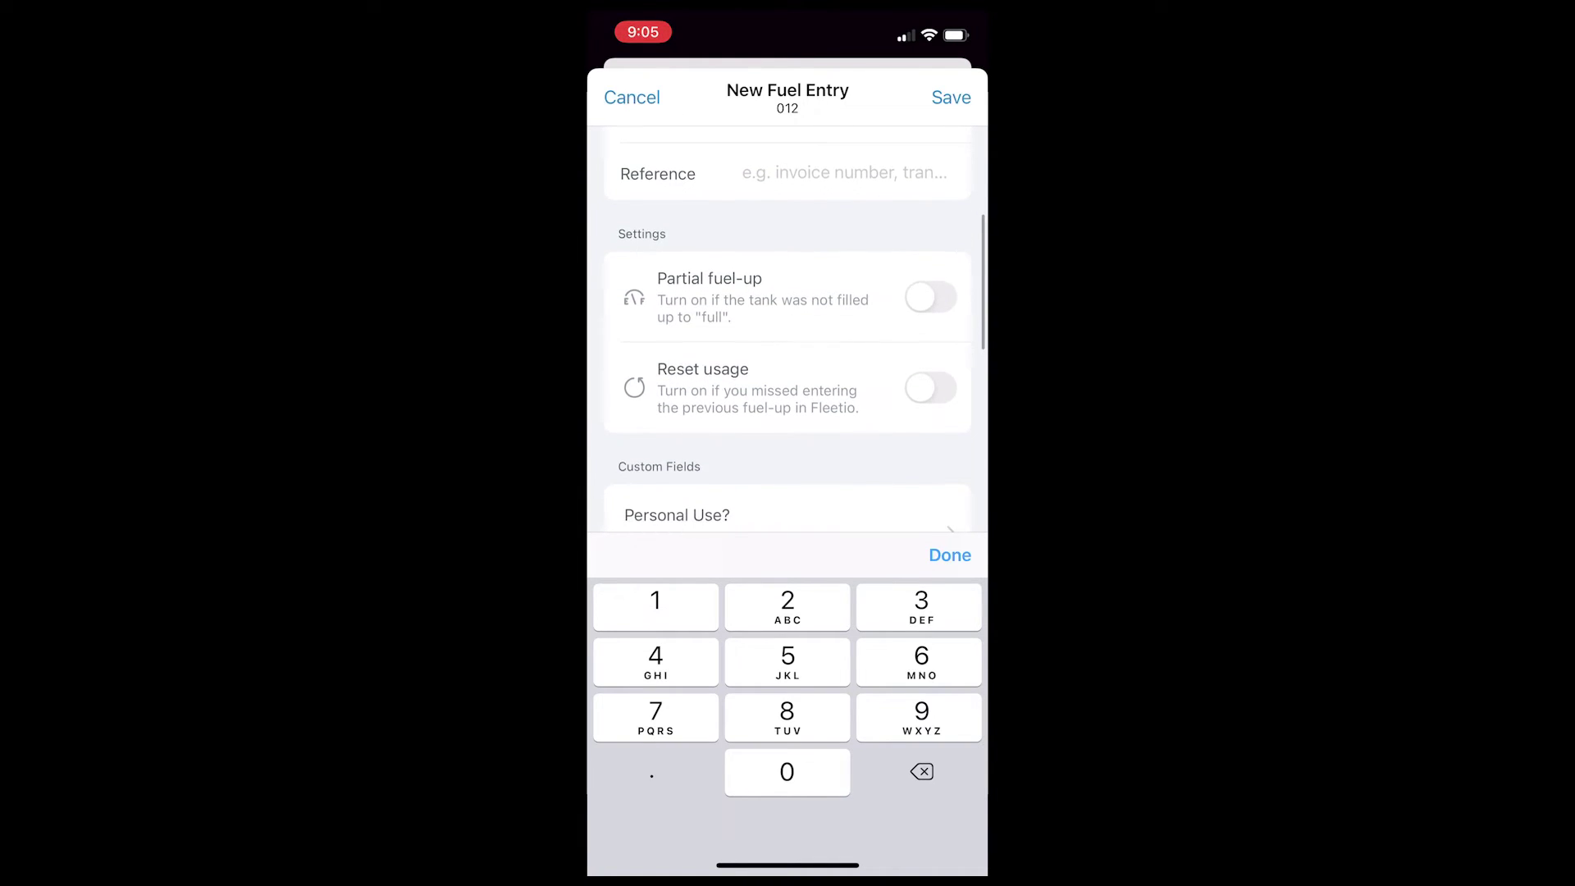
pyautogui.scroll(-1, 786, 328)
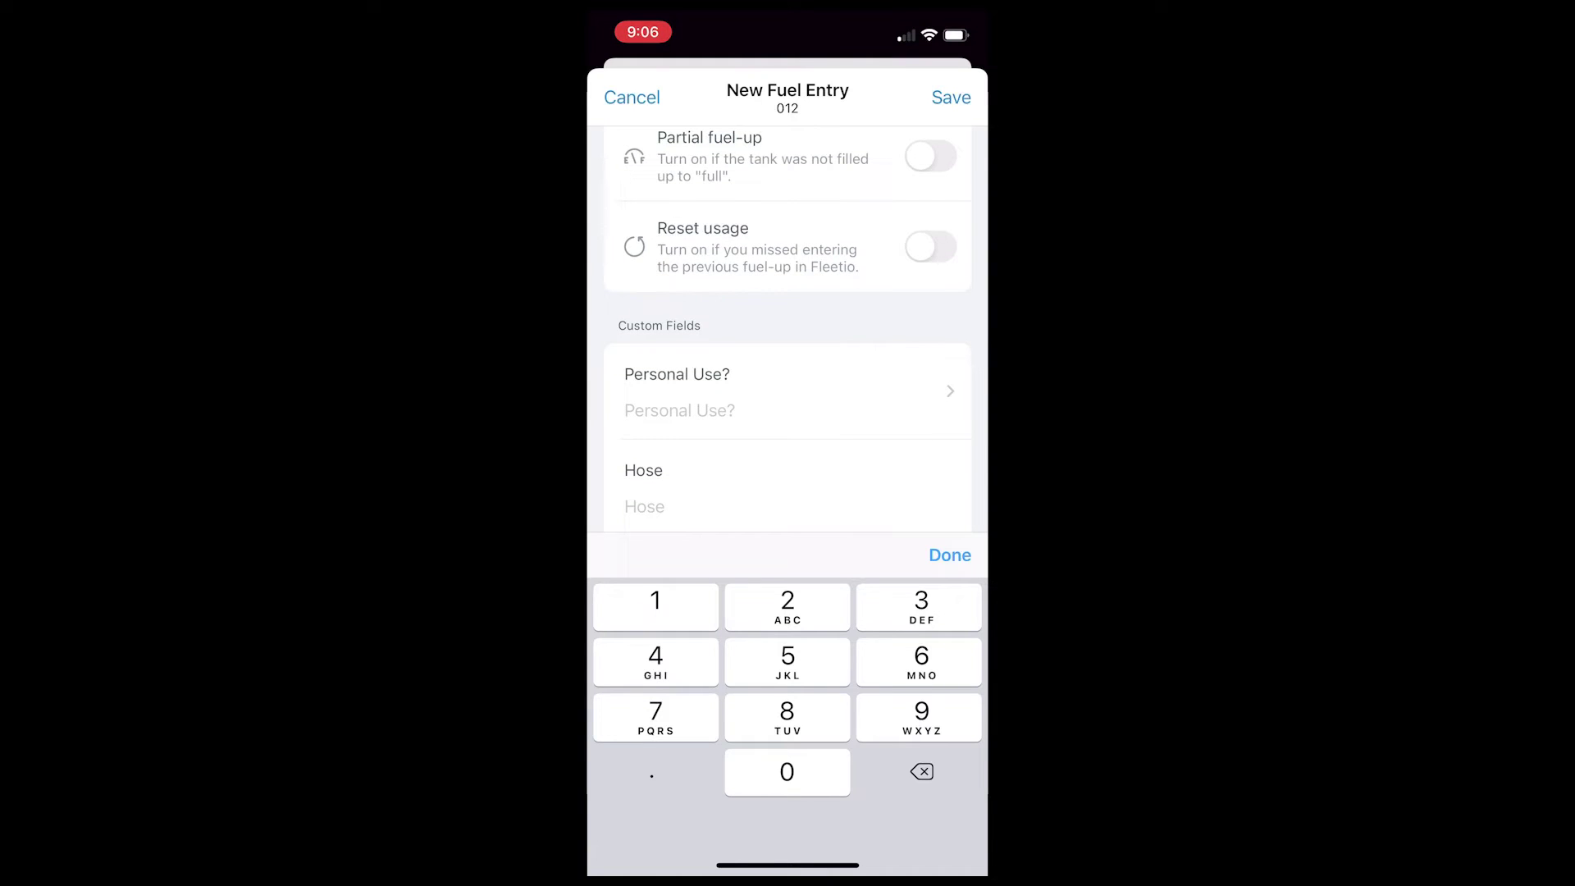
pyautogui.click(950, 556)
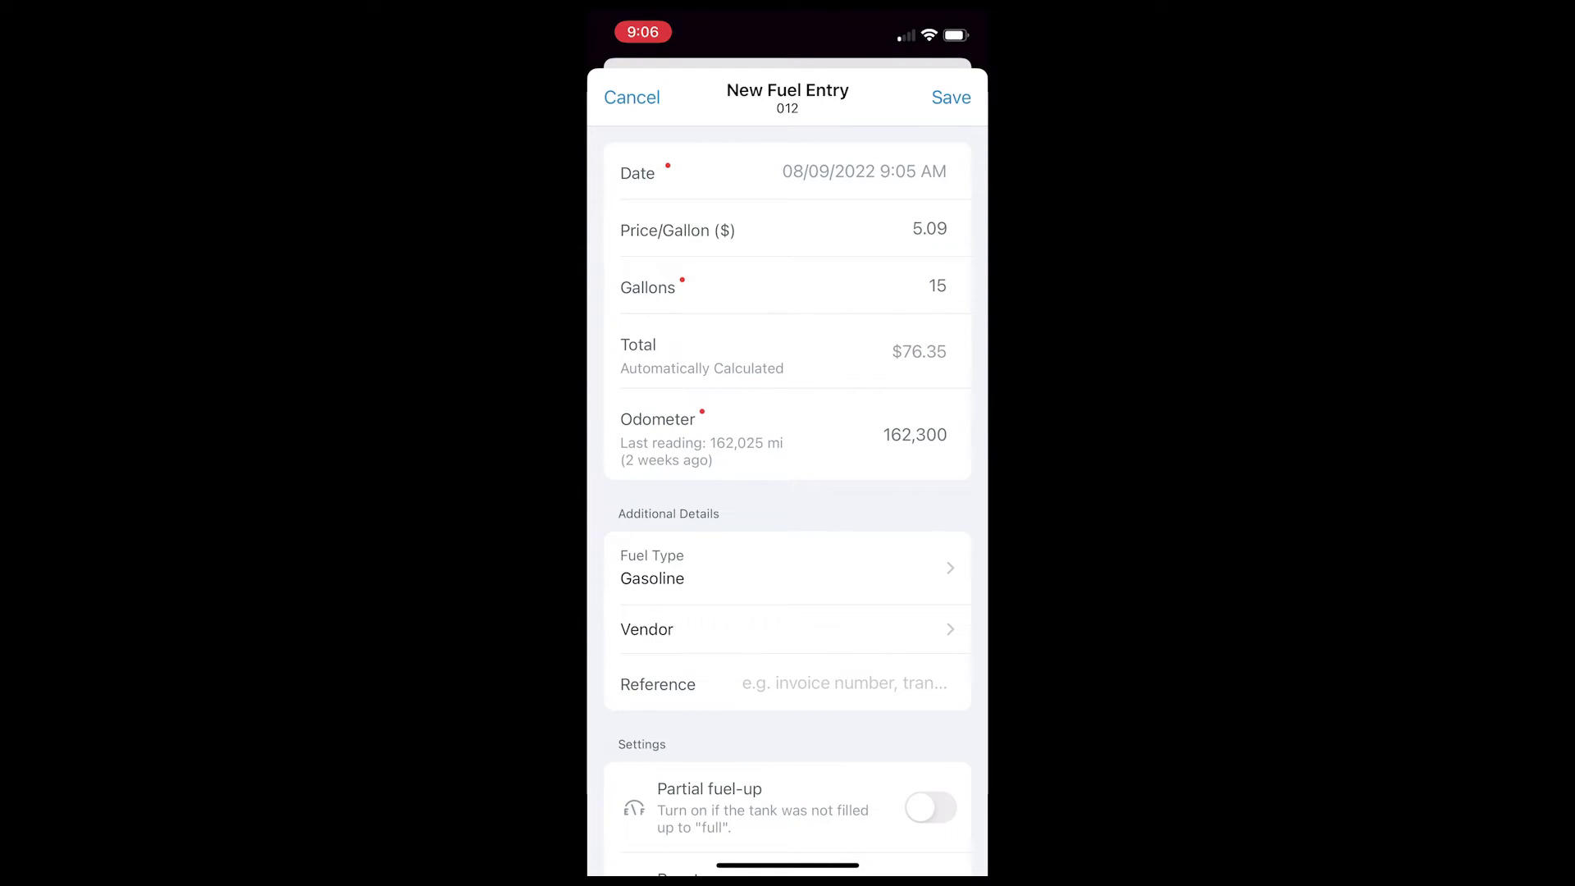
pyautogui.click(950, 97)
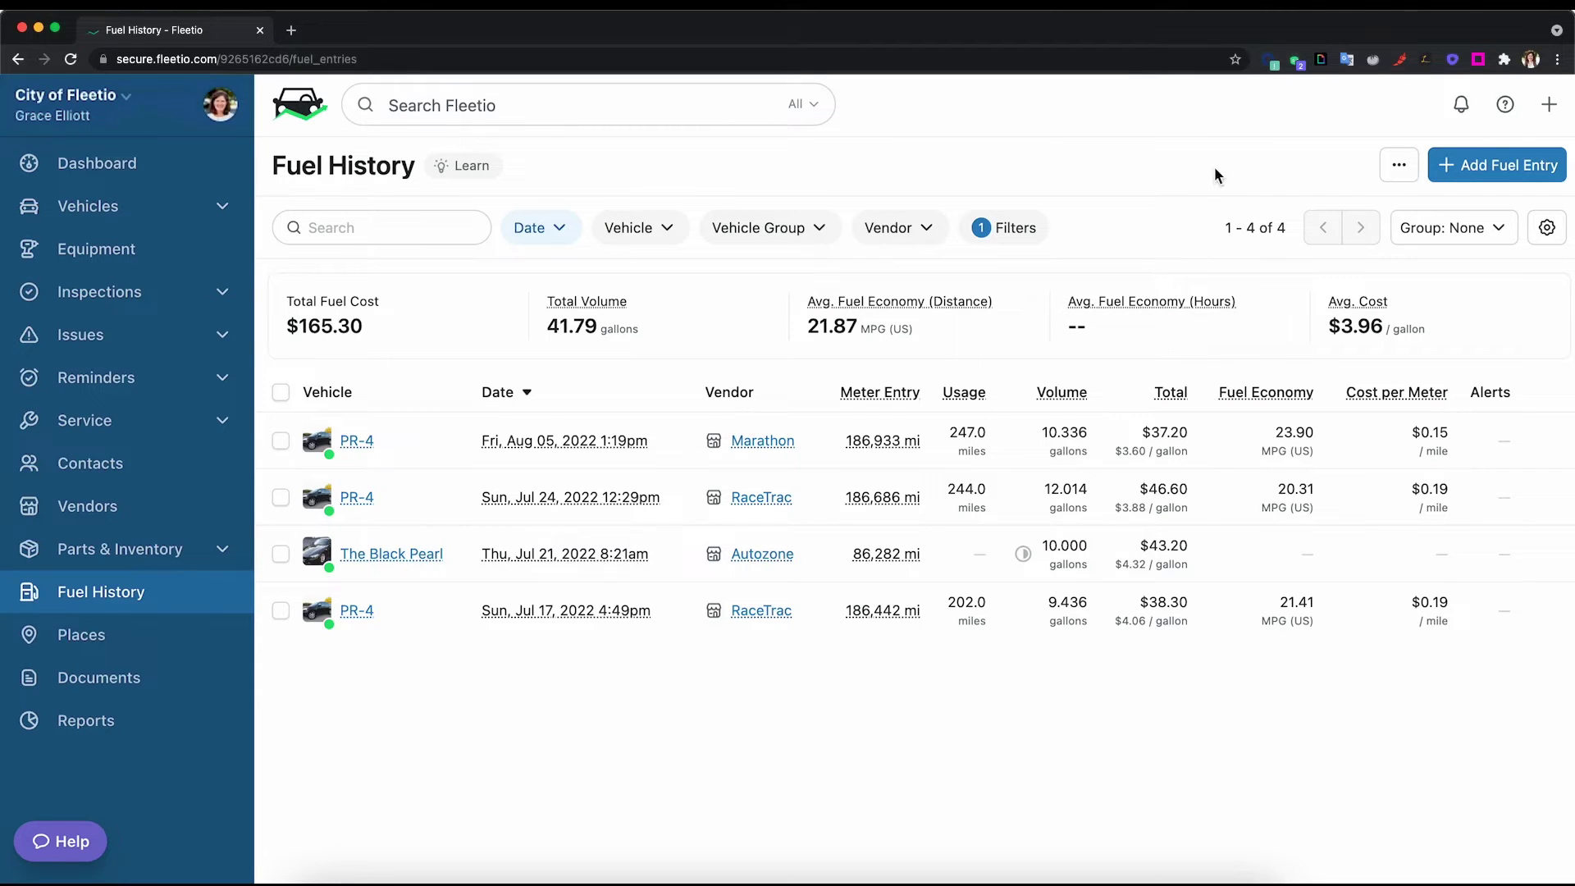
pyautogui.click(1549, 109)
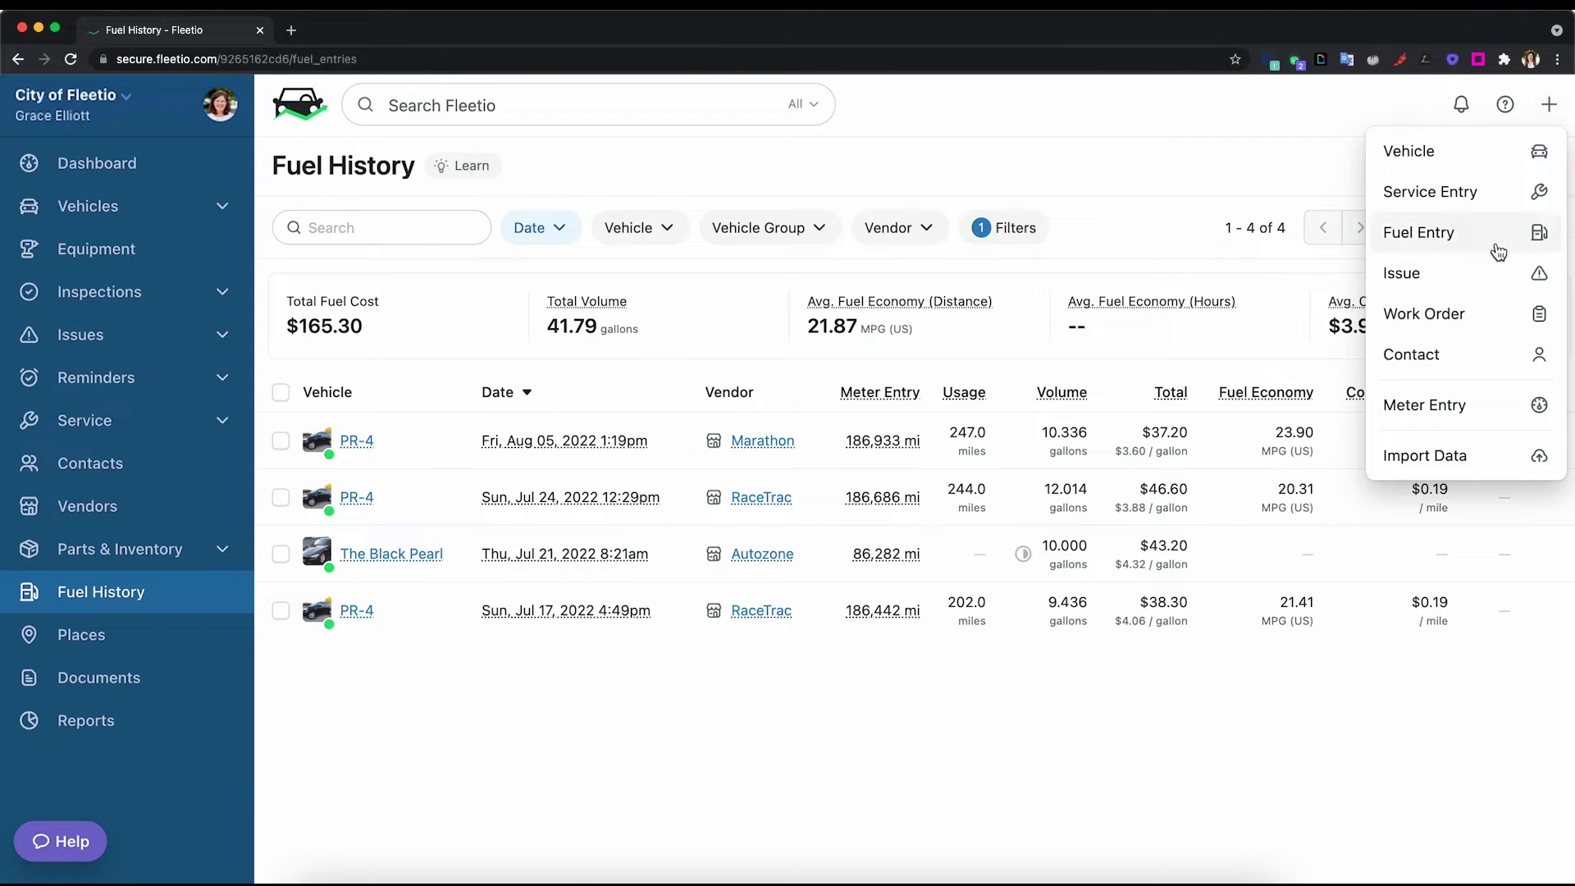
pyautogui.click(1452, 456)
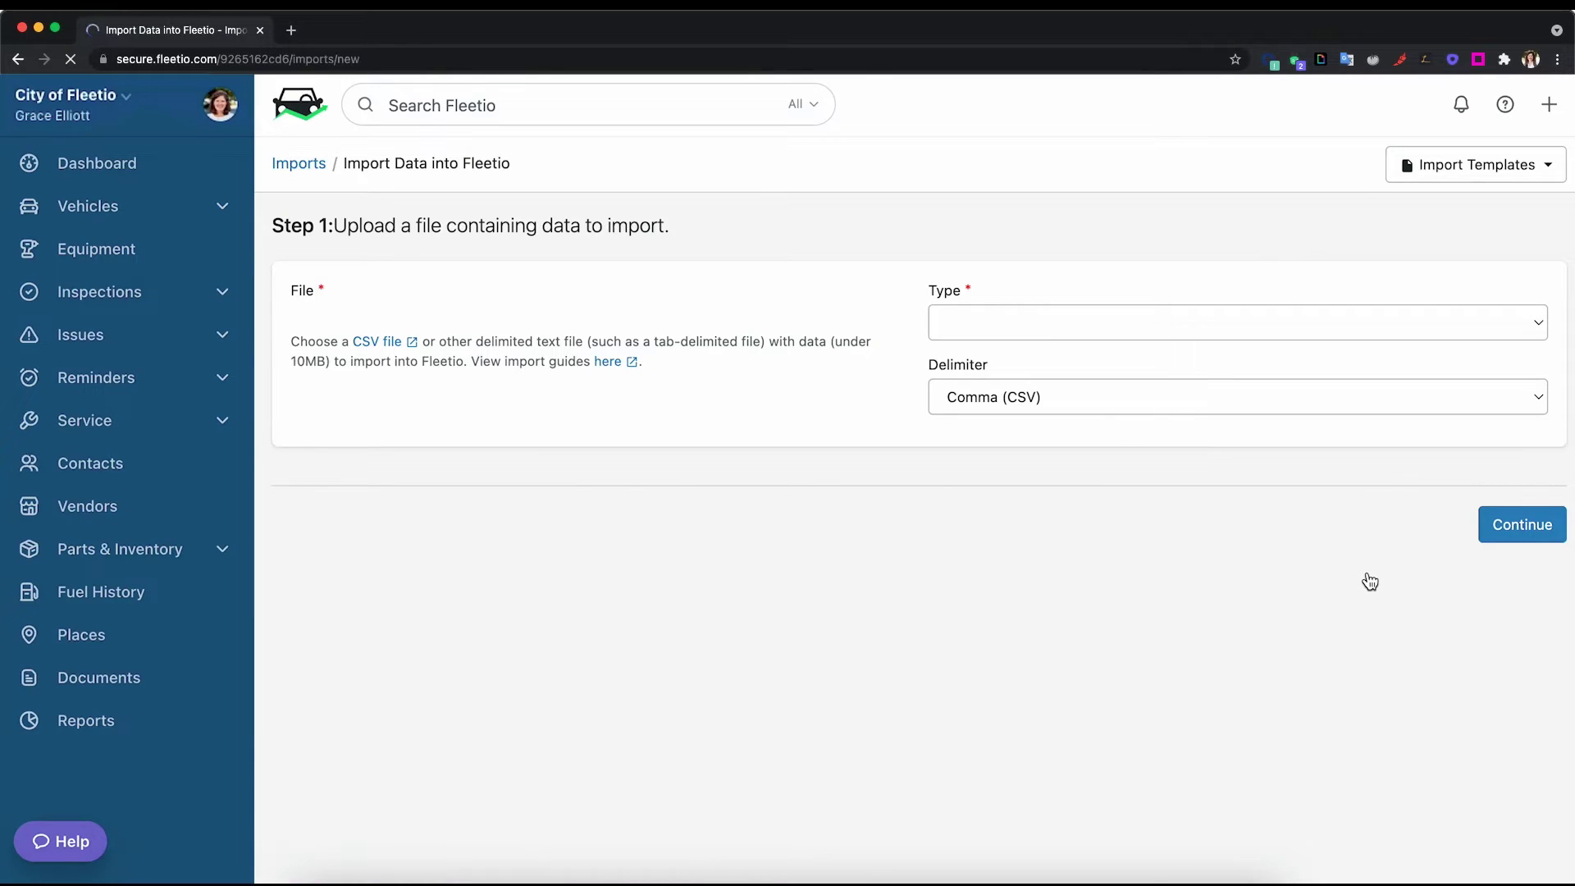
pyautogui.click(1224, 320)
pyautogui.click(1198, 476)
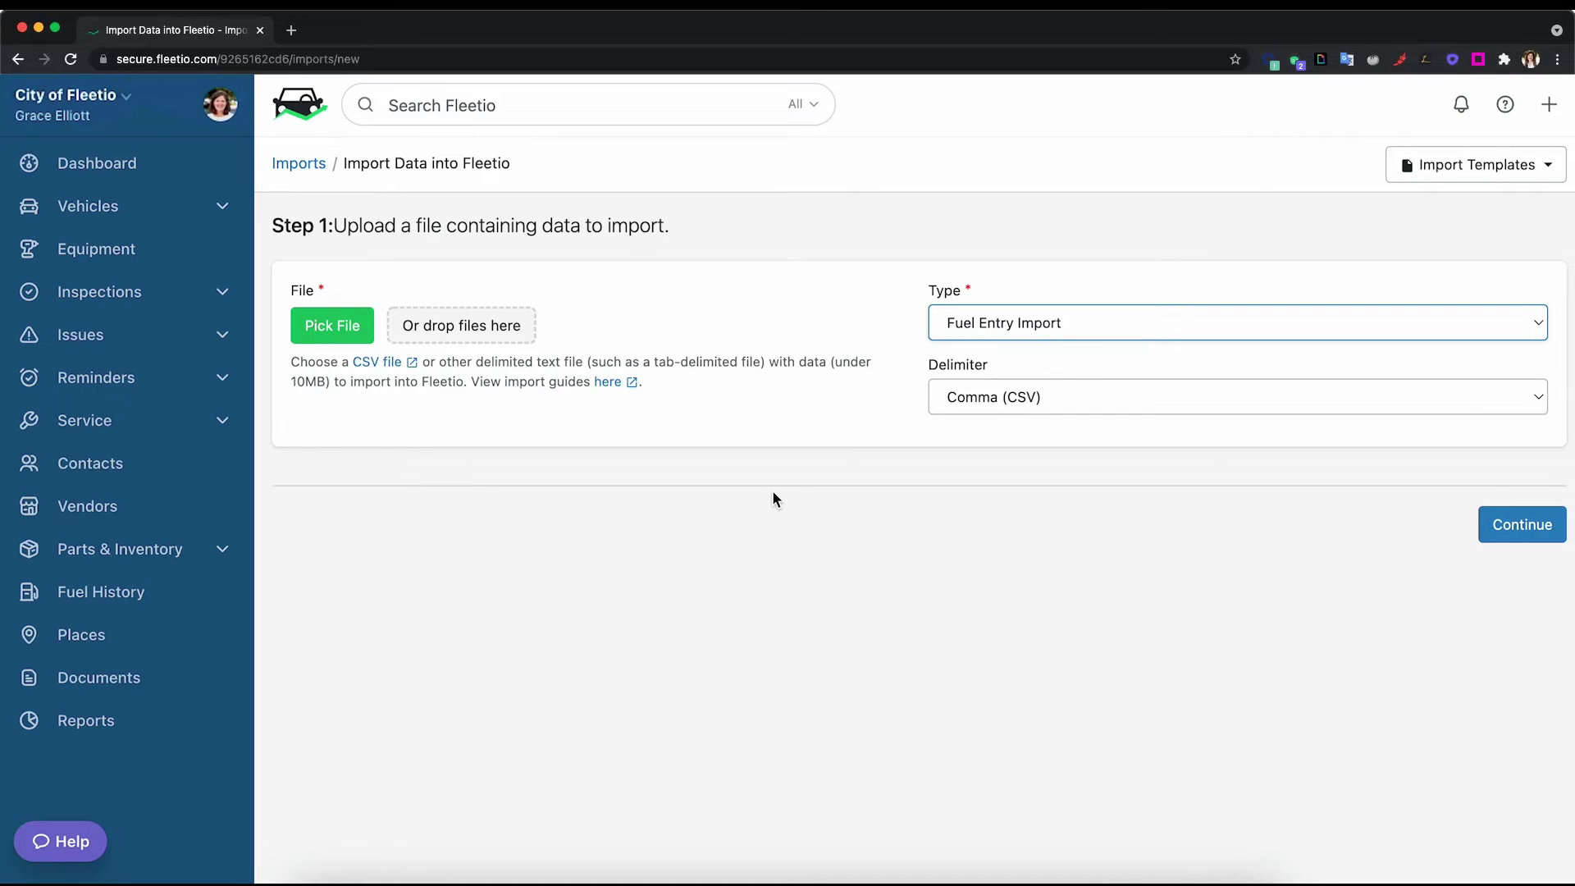
pyautogui.click(116, 592)
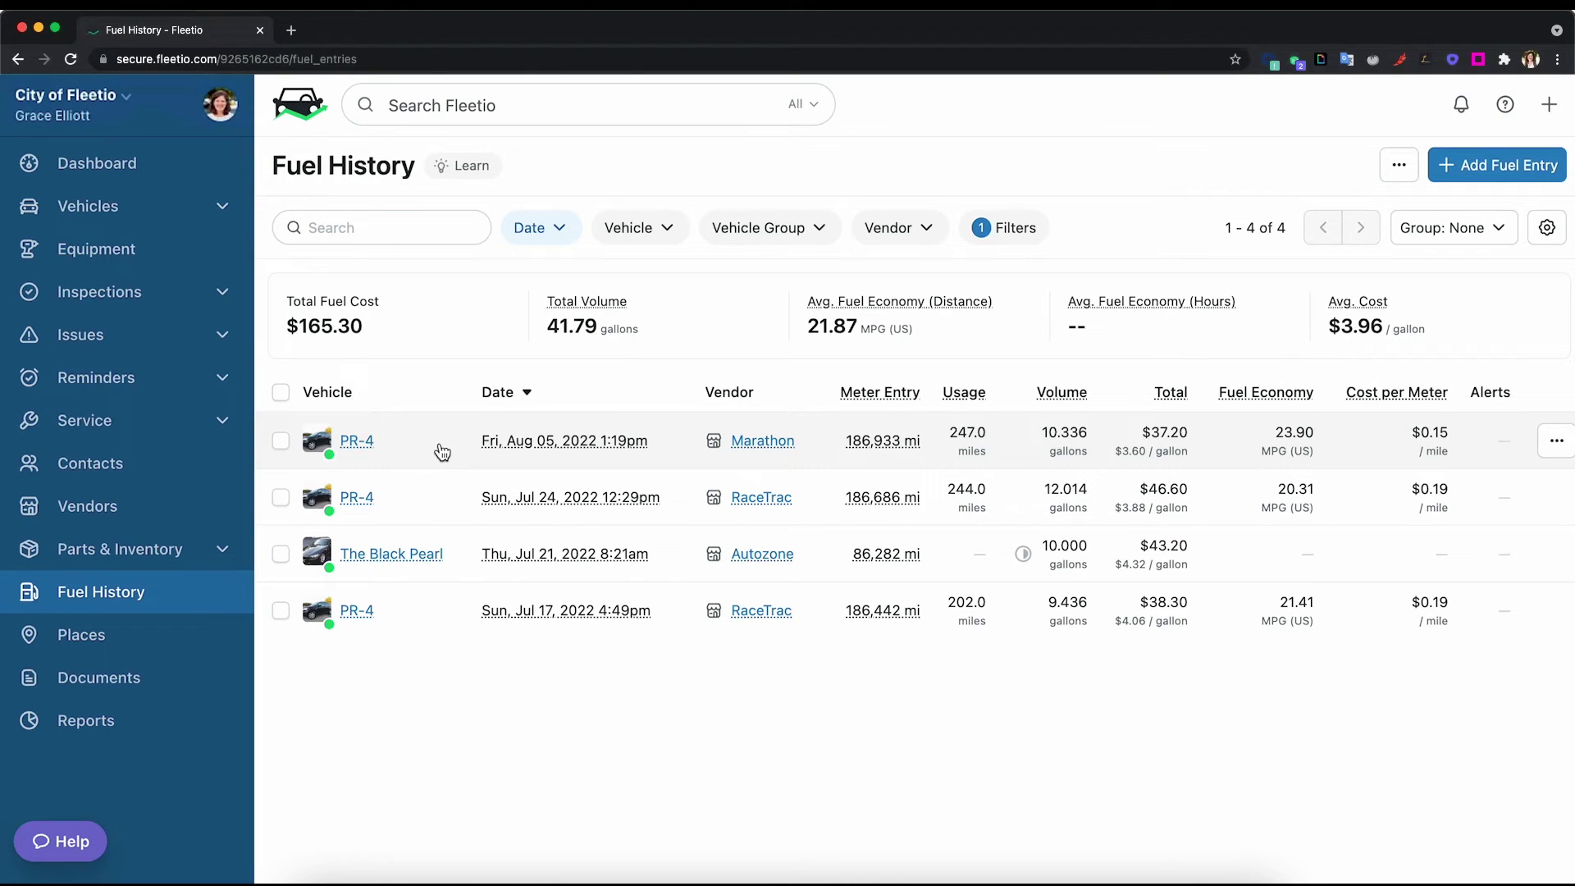
# Go from PR-4's August 5 fuel entry to its vehicle page and expand its history sections.
pyautogui.click(442, 452)
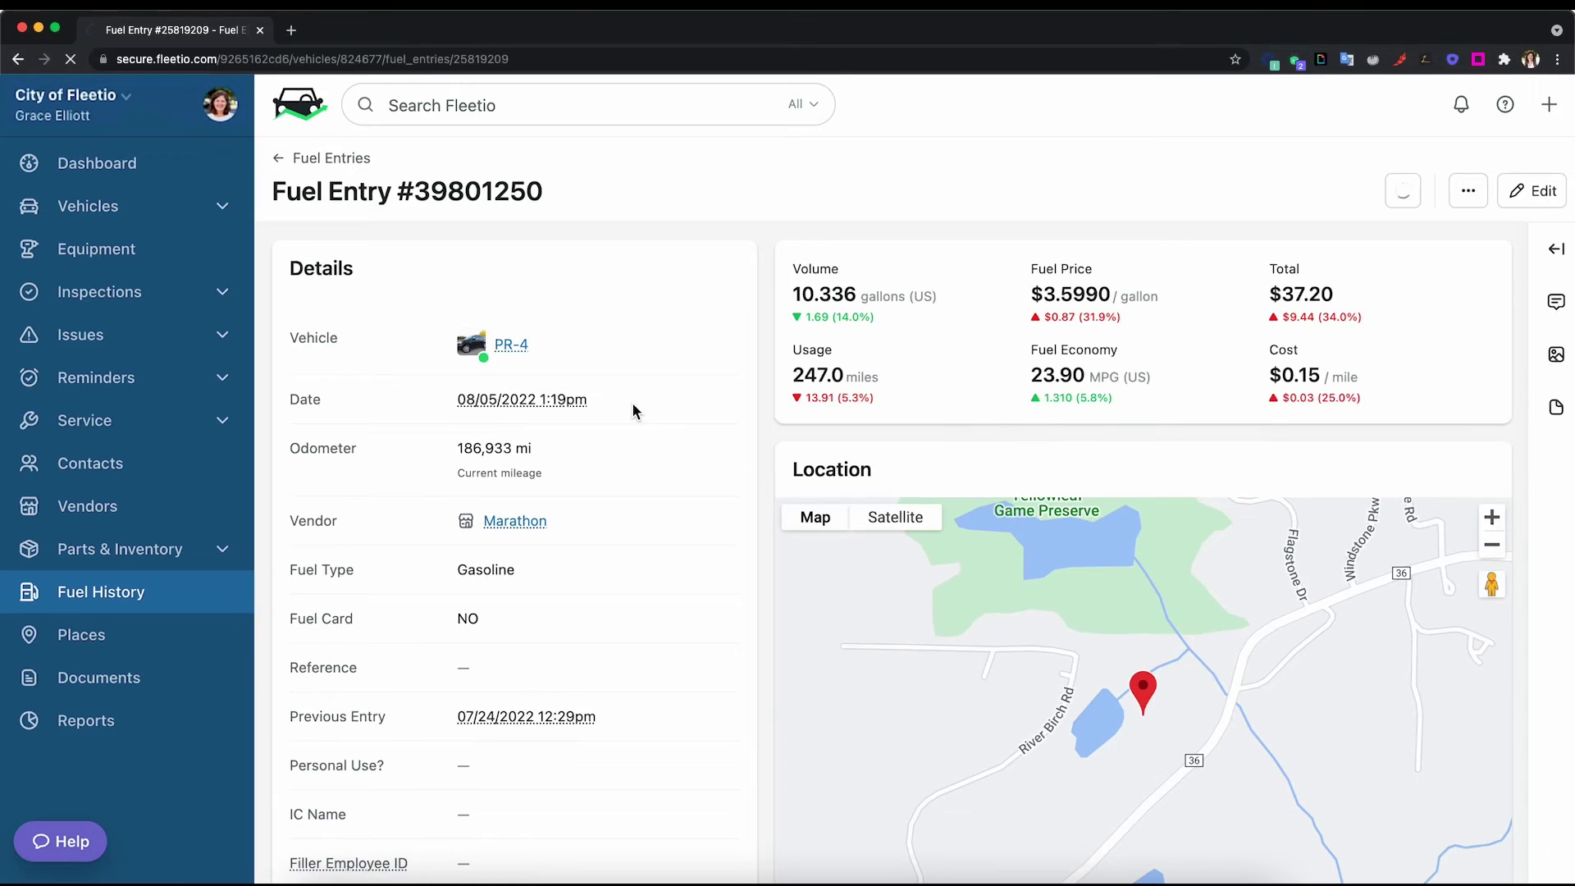
pyautogui.click(510, 344)
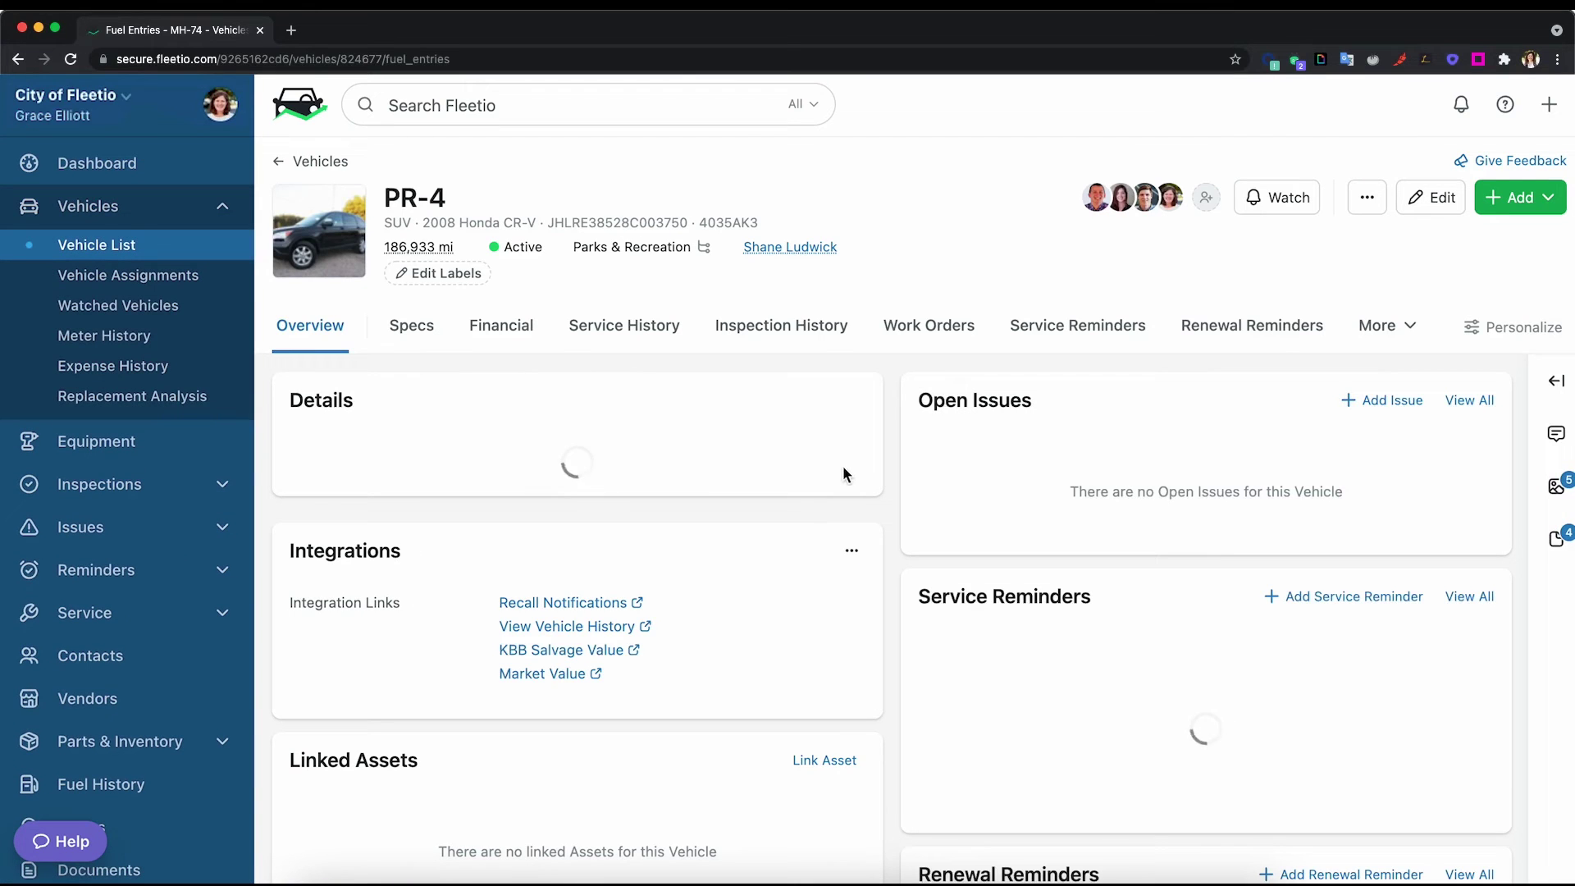
pyautogui.click(1386, 330)
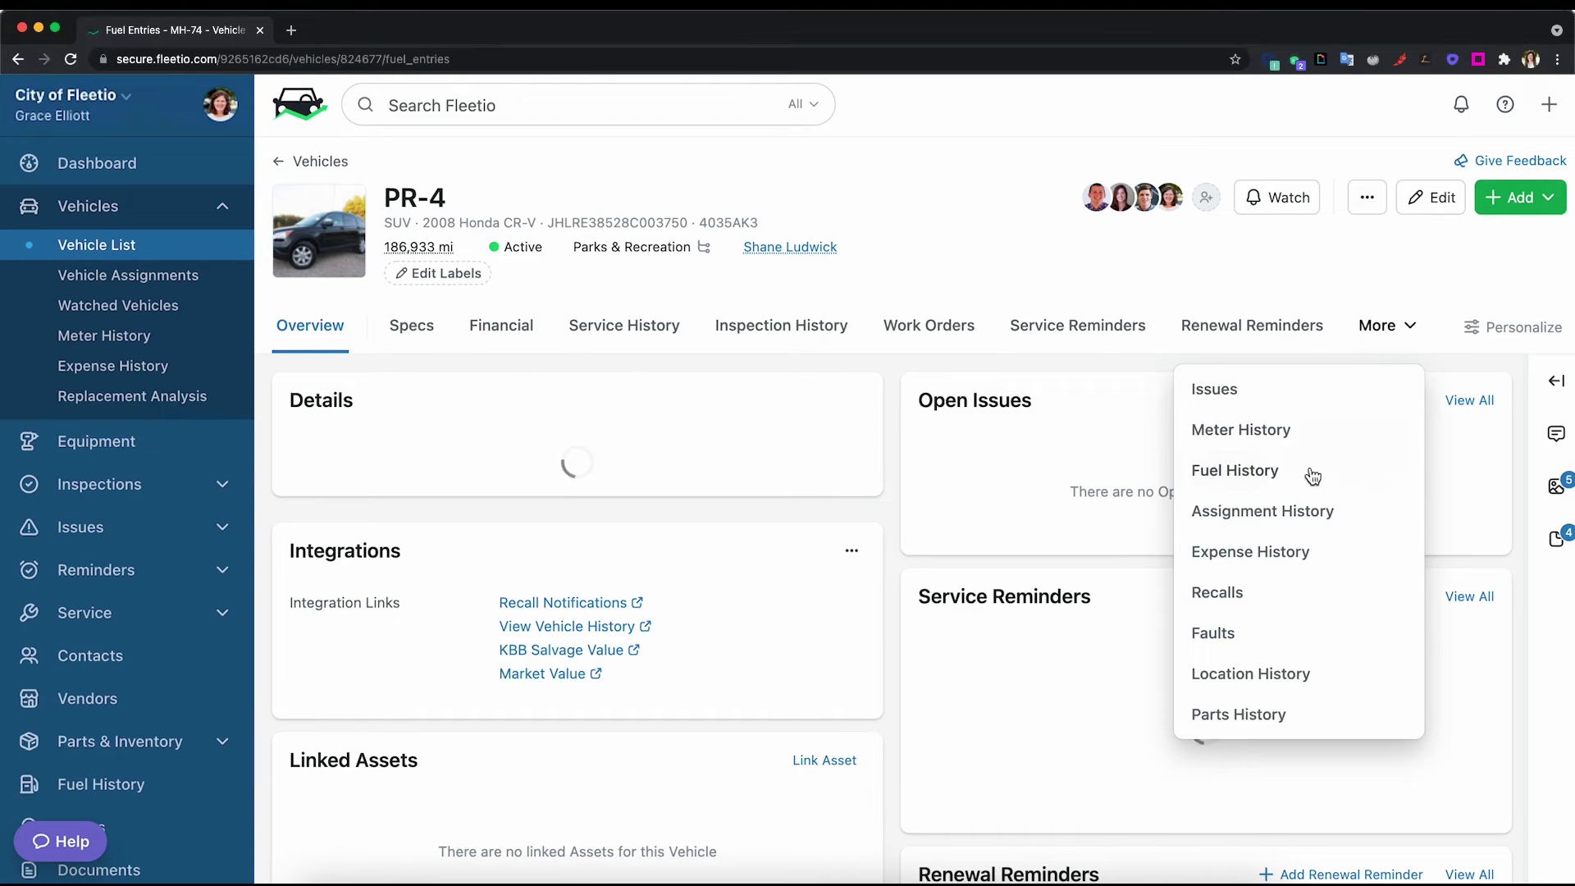
pyautogui.click(1259, 469)
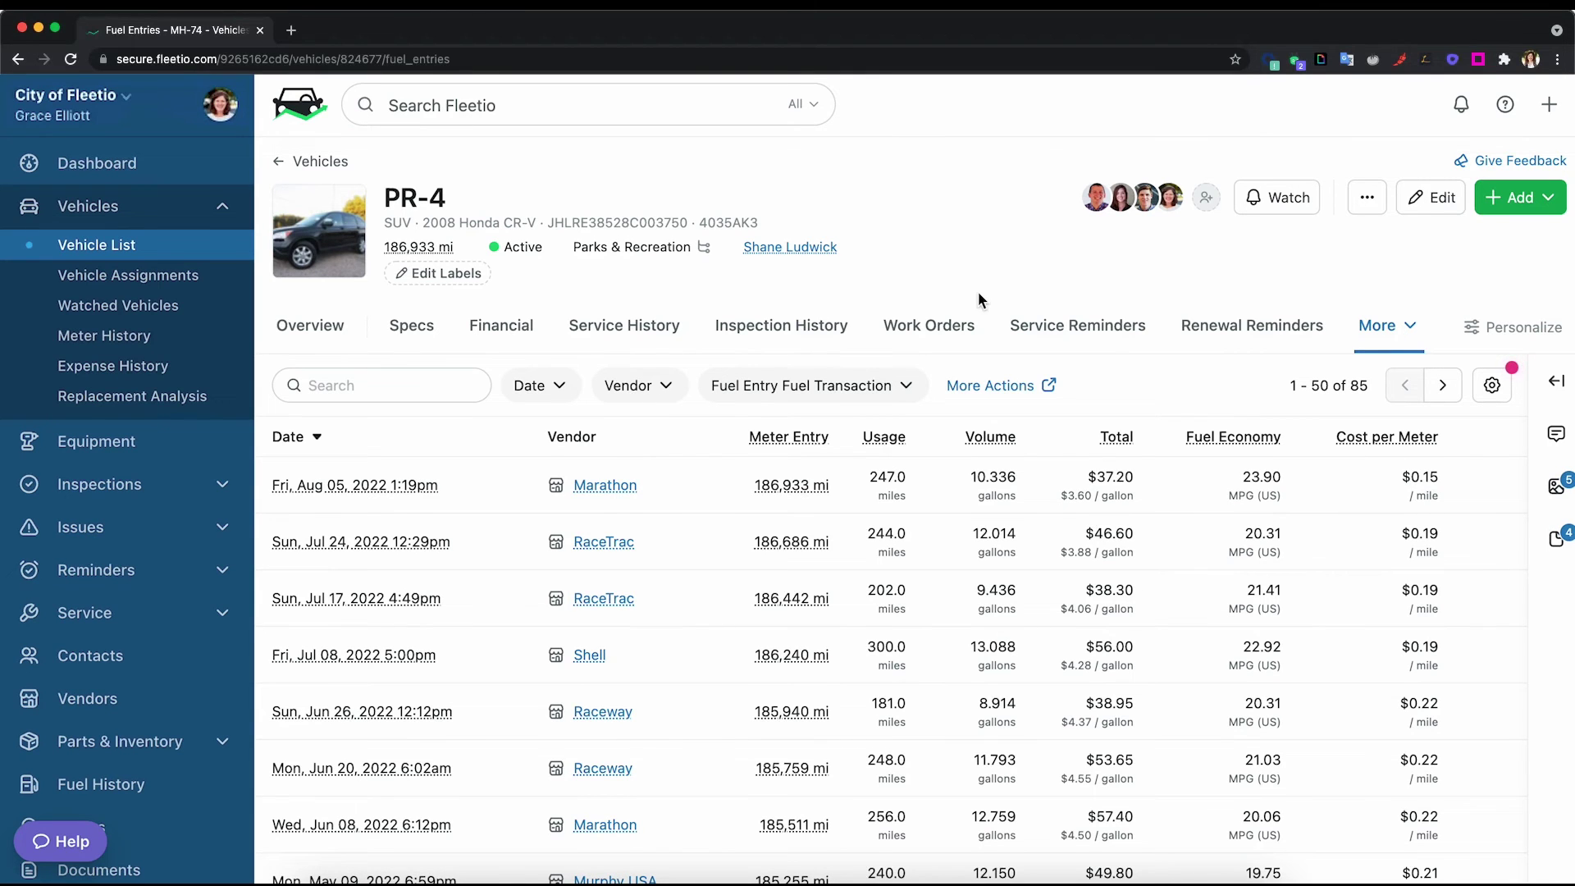
pyautogui.scroll(-1, 821, 588)
pyautogui.scroll(-5, 821, 588)
pyautogui.scroll(5, 821, 588)
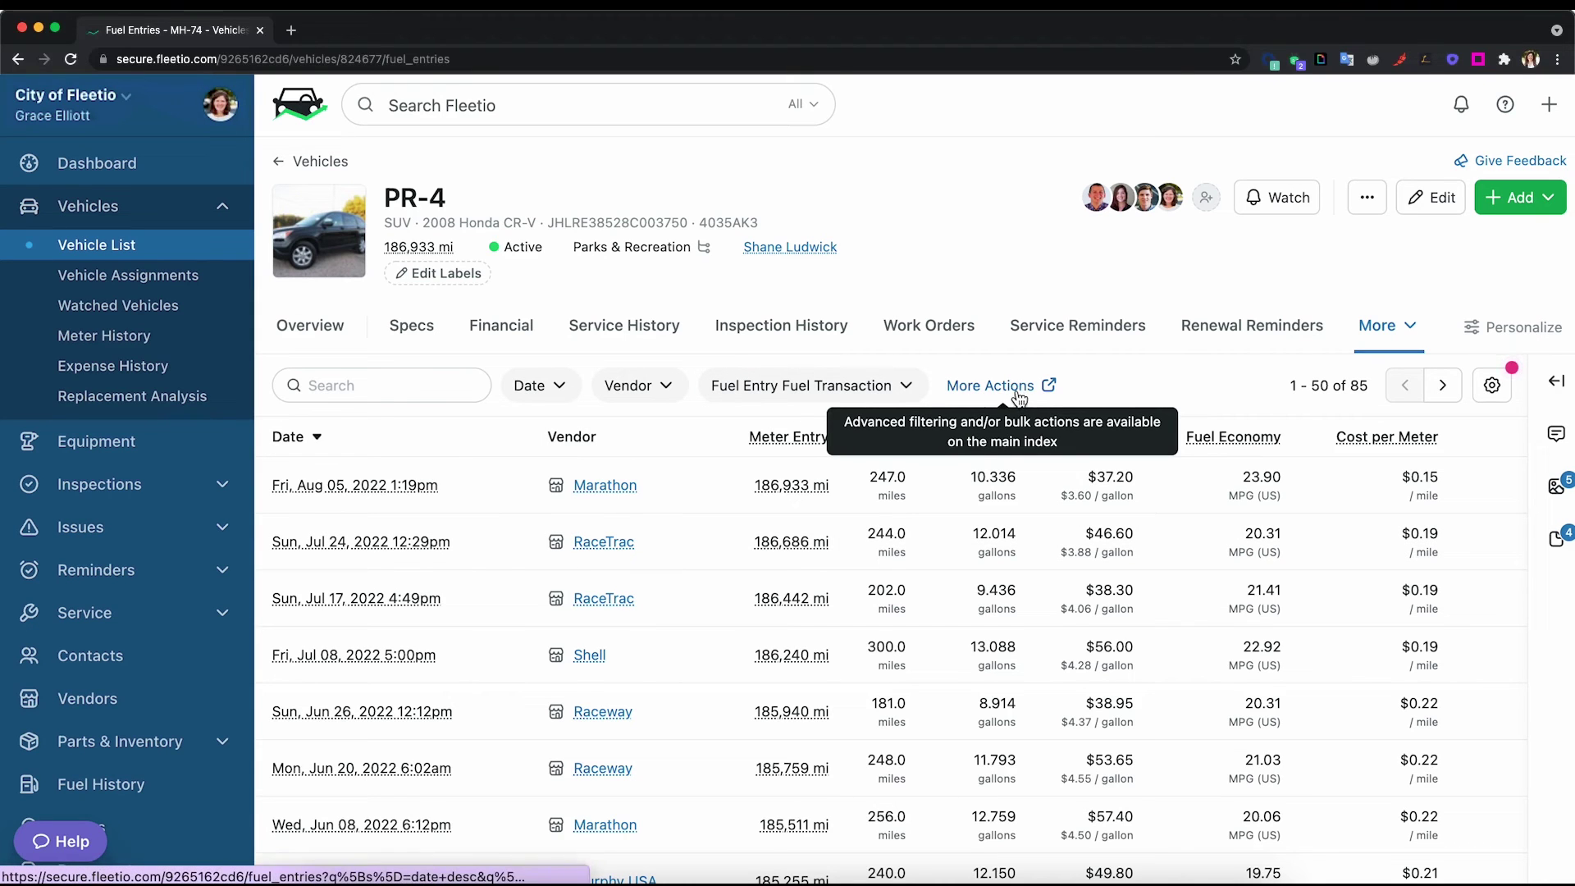
pyautogui.click(291, 340)
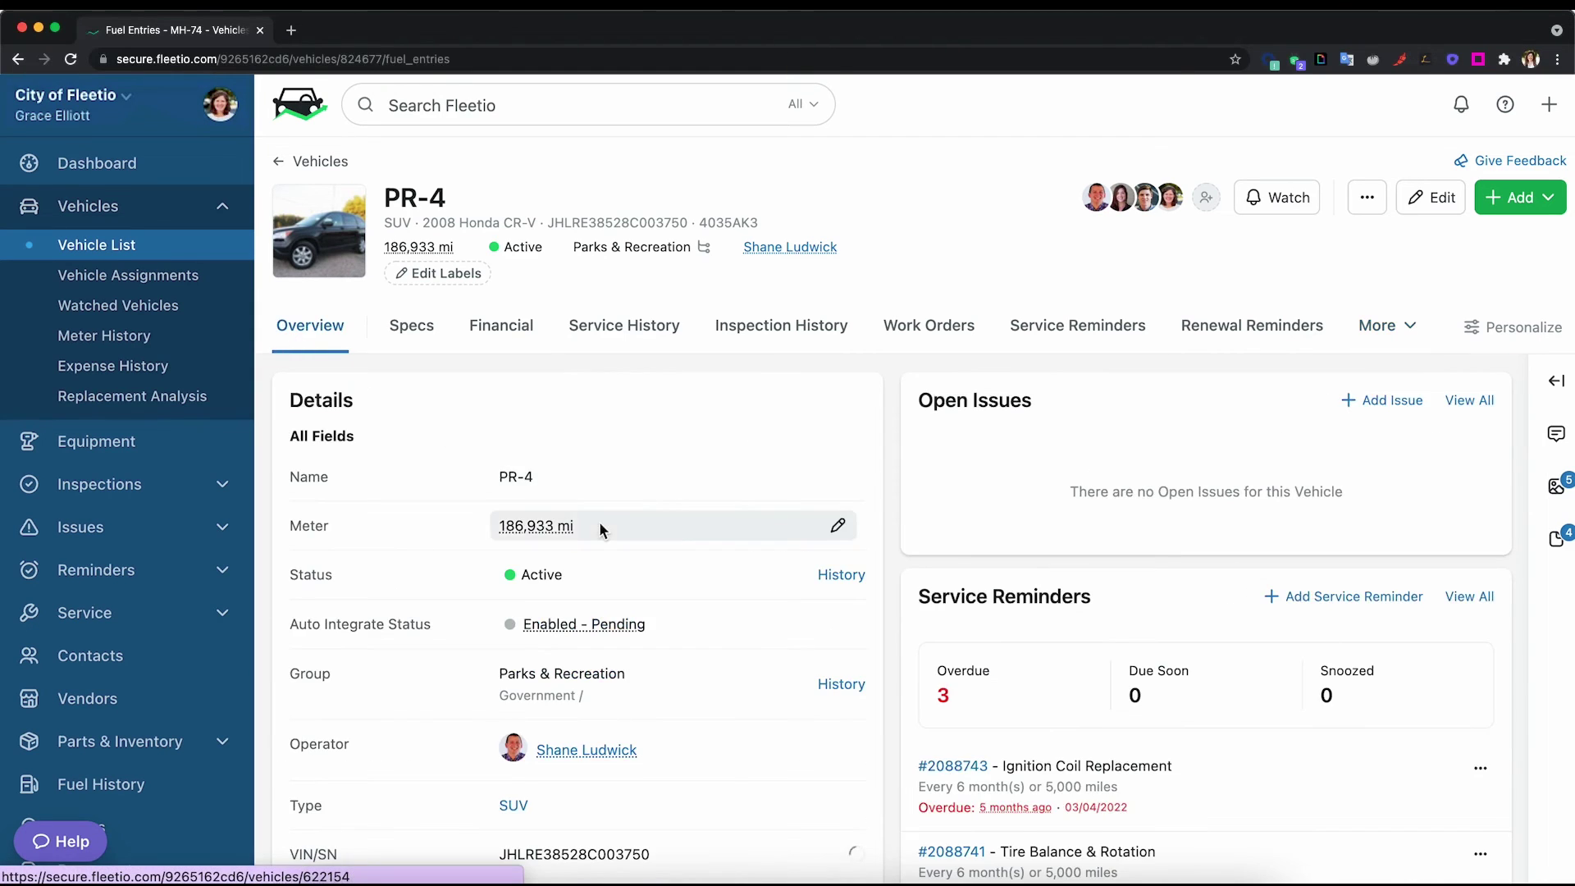
# Scroll to PR-4's Fuel Efficiency chart (22.64 MPG average) and inspect readings like 03/02/2020.
pyautogui.scroll(-8, 599, 520)
pyautogui.scroll(-12, 599, 524)
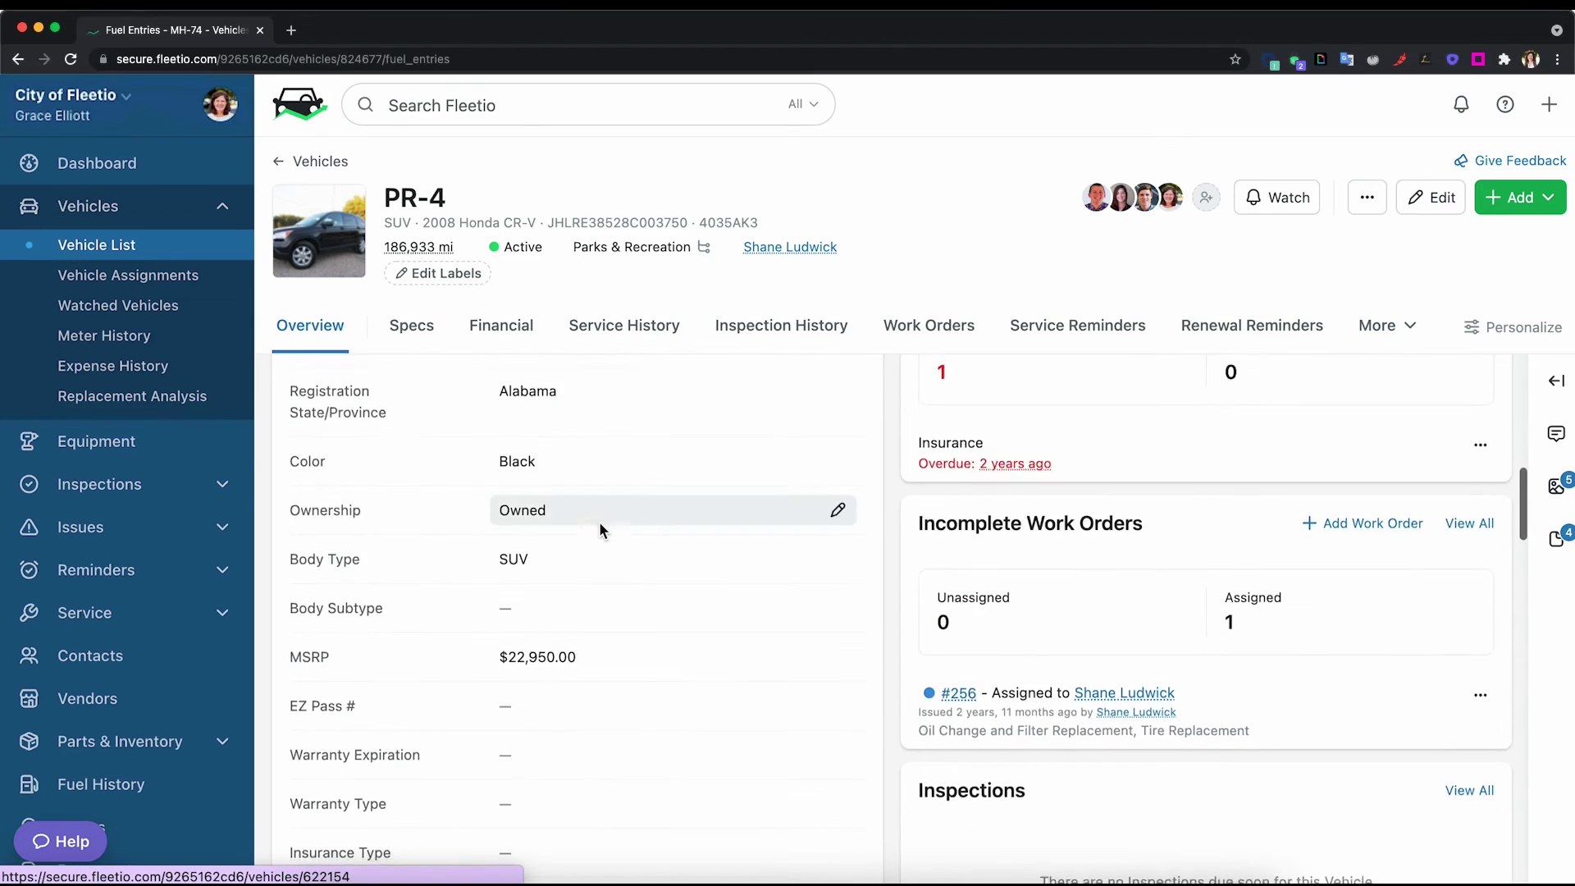
pyautogui.scroll(-8, 600, 529)
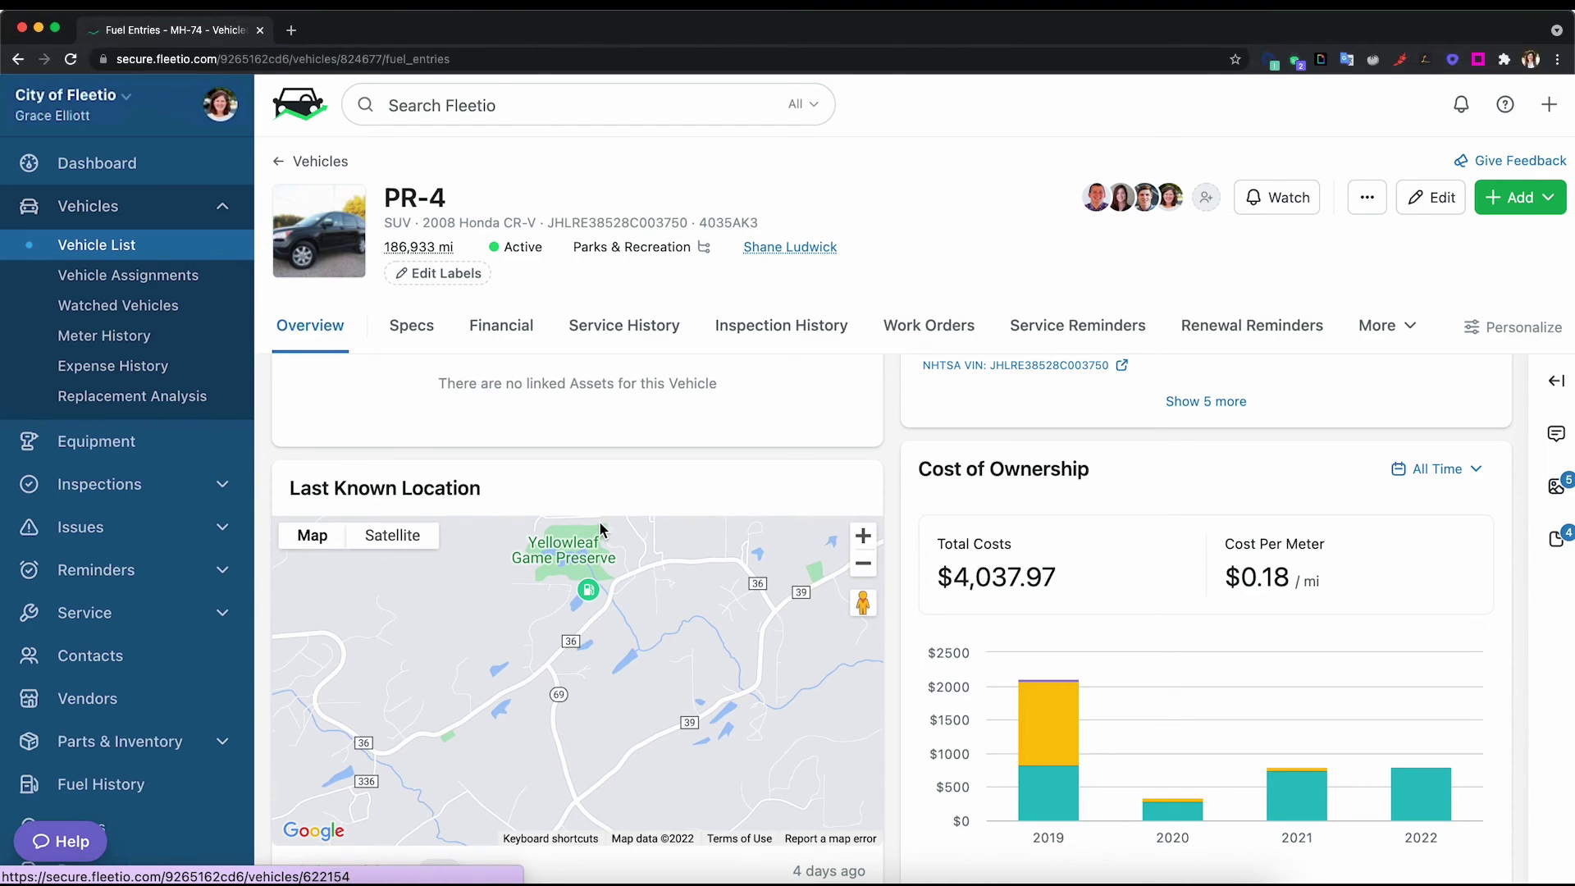
pyautogui.scroll(-8, 932, 620)
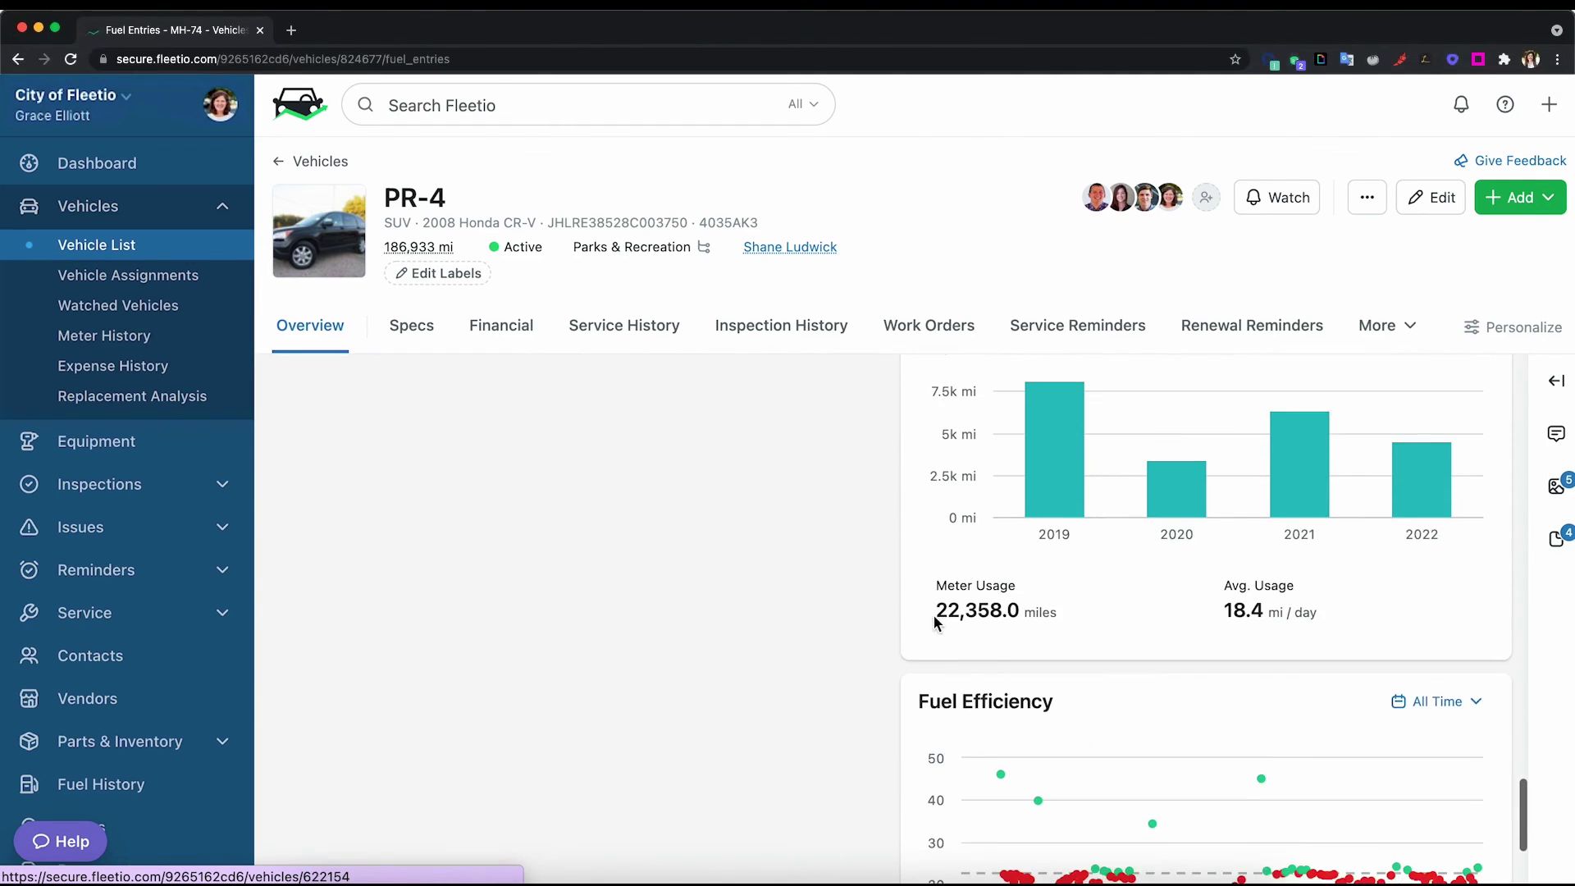
pyautogui.scroll(-3, 934, 622)
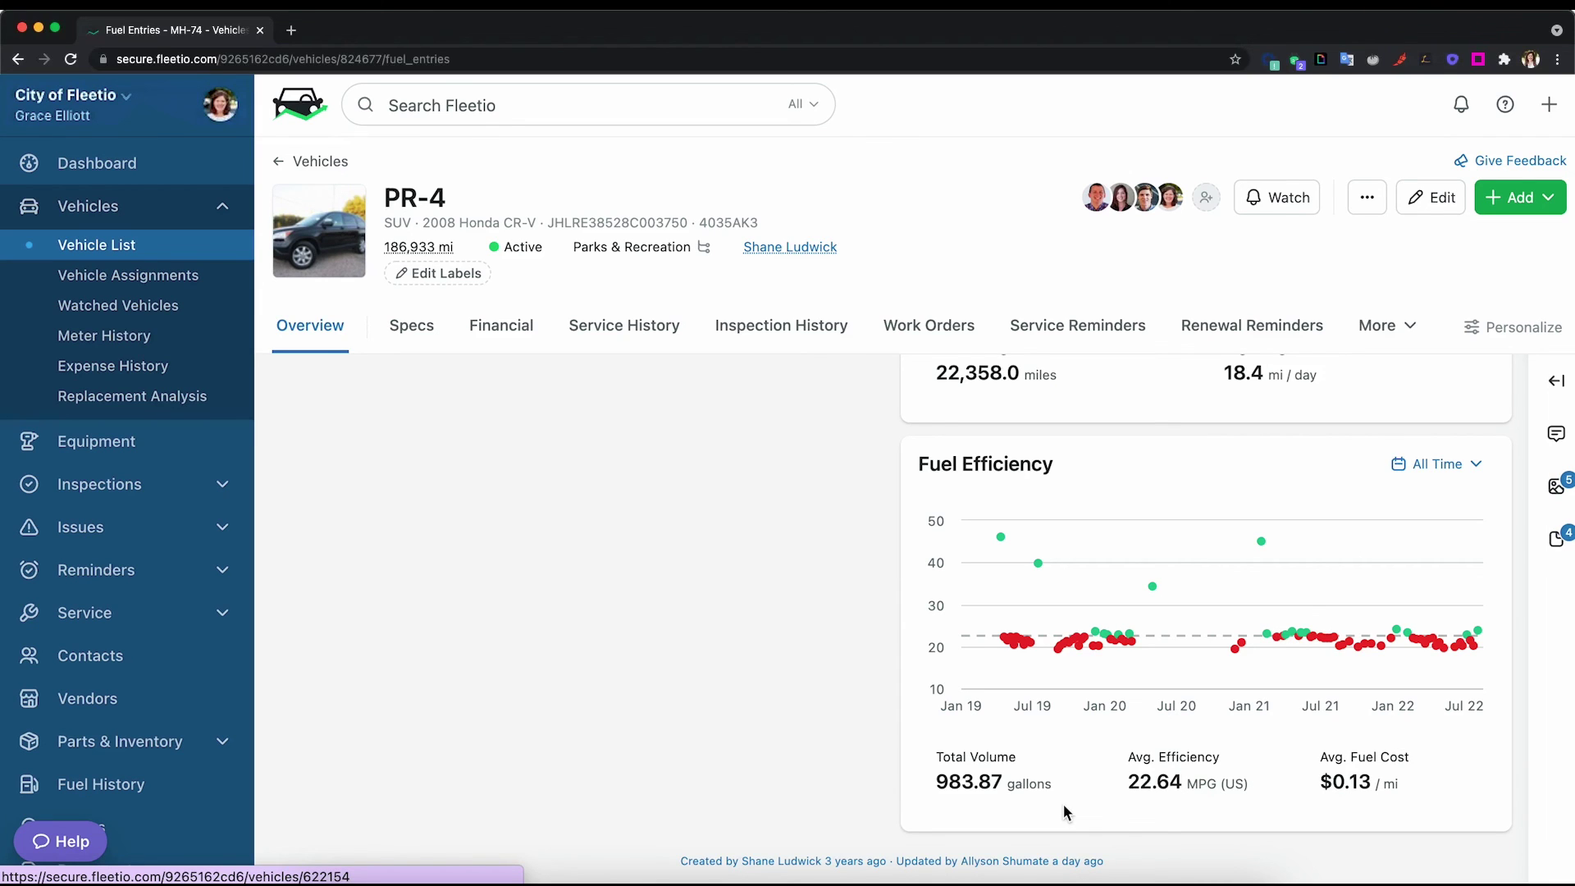
pyautogui.click(1131, 638)
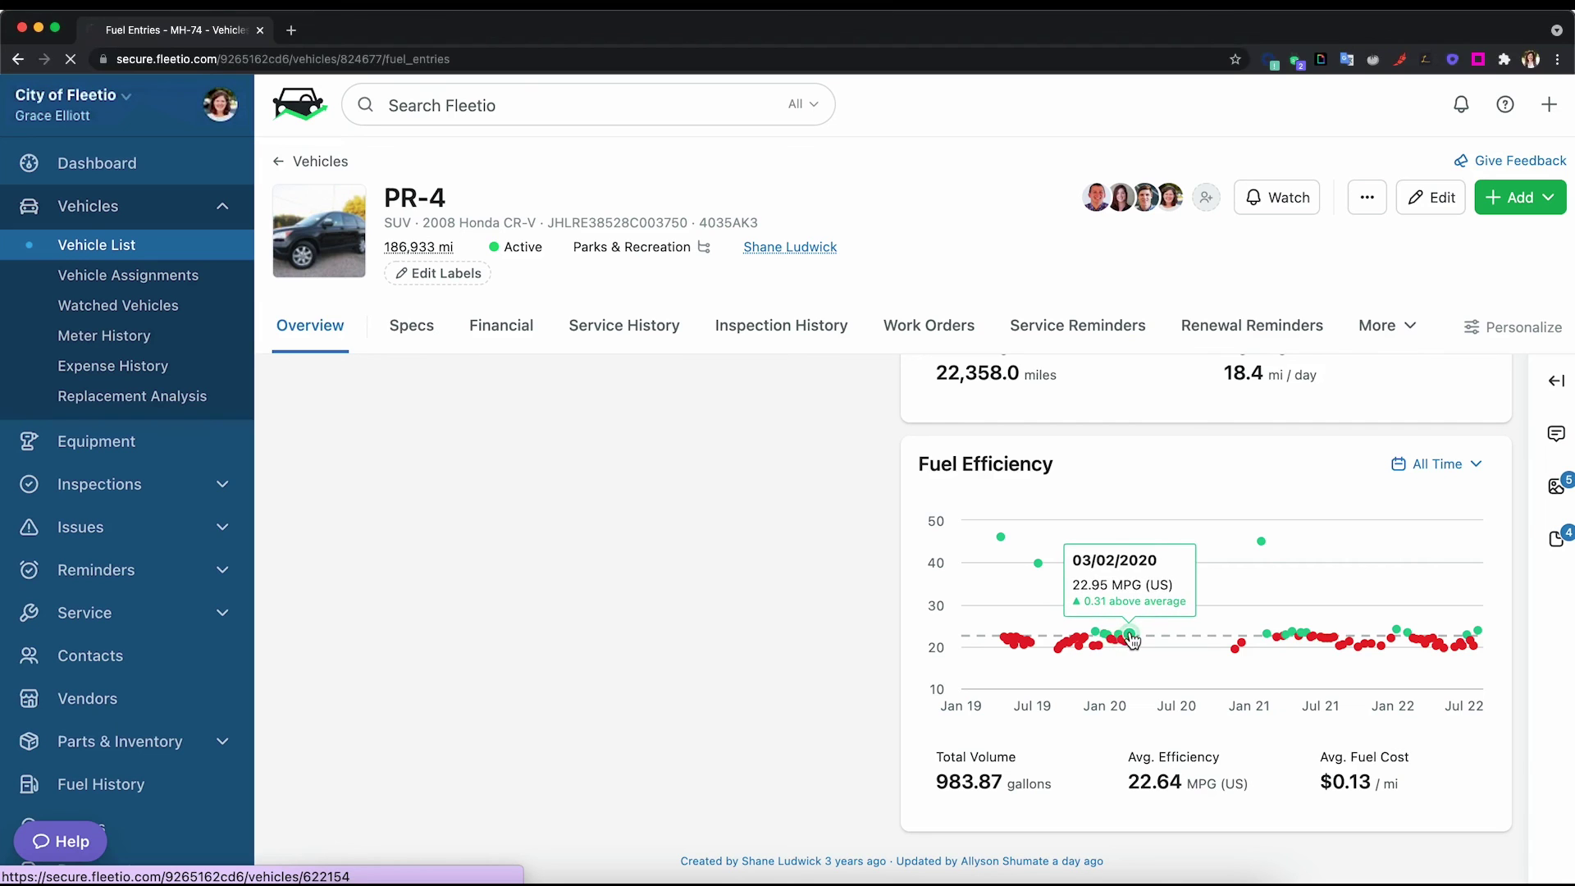
pyautogui.moveTo(1270, 546)
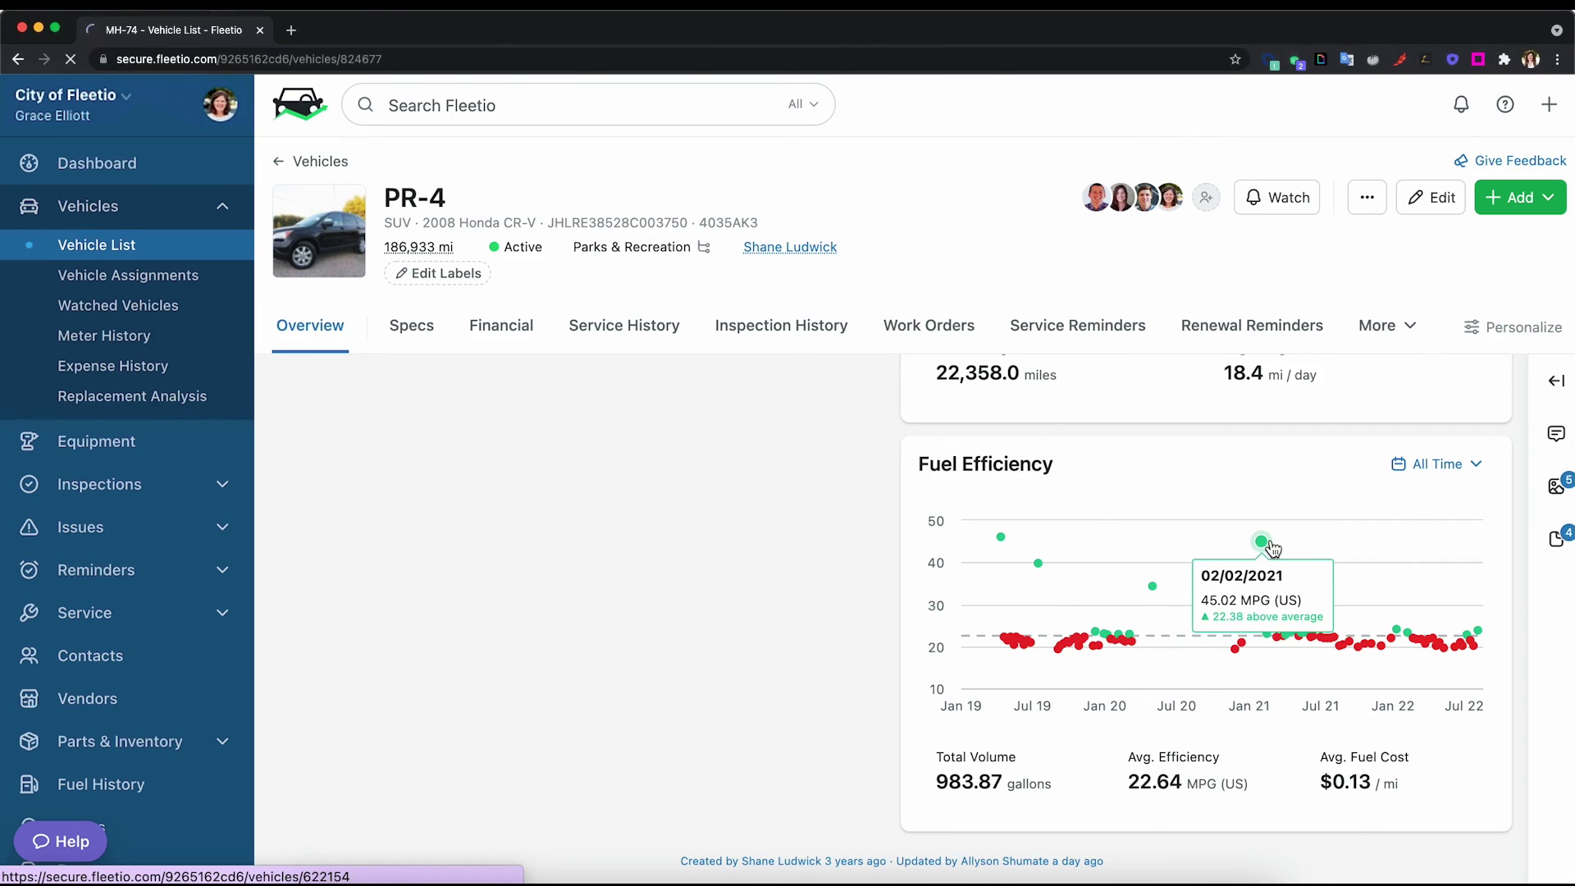